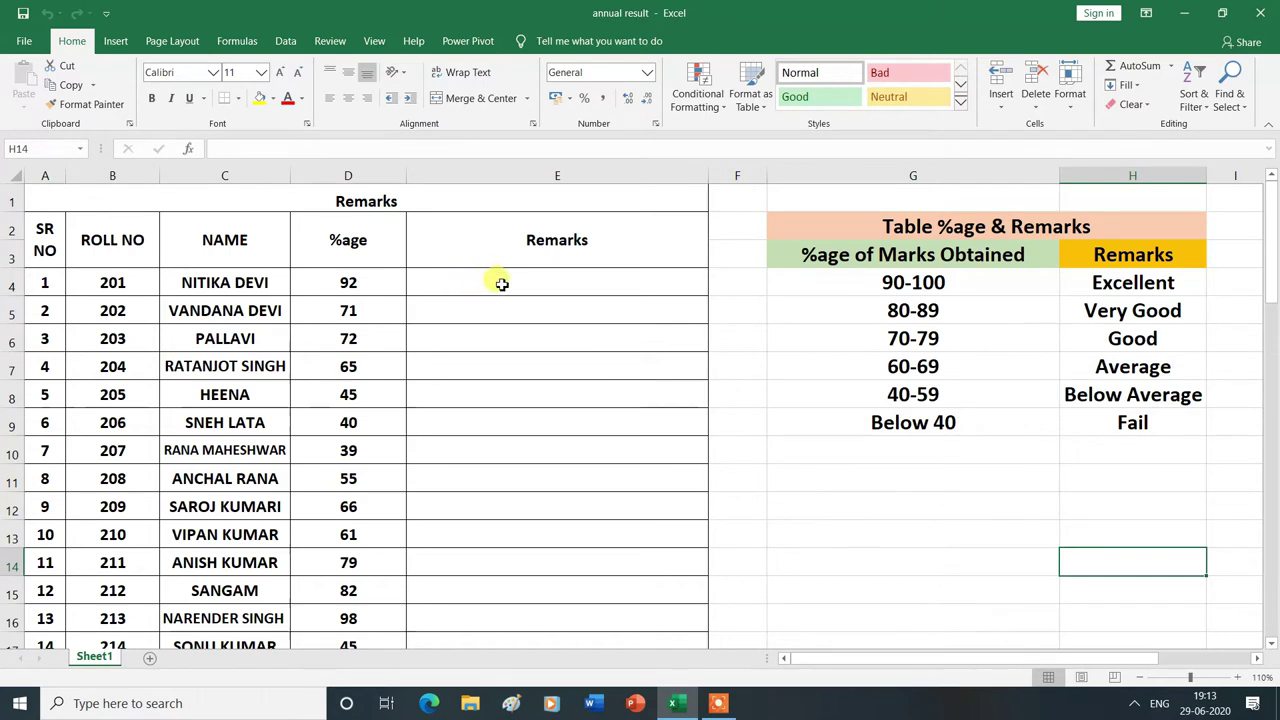
Step: In E4, start =IF(D4>=90,"Excellent so a %age of at least 90 is tested first
{"action": "double_click", "coordinate": [505, 280]}
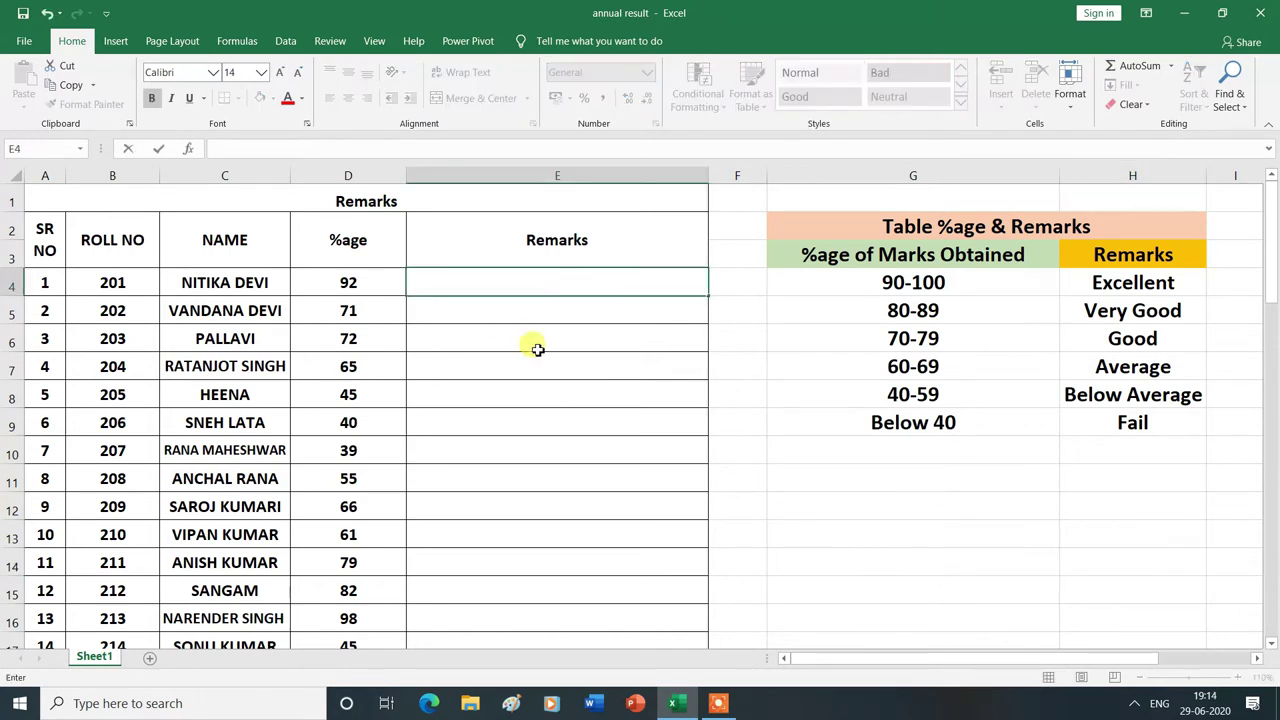
{"action": "type", "text": "="}
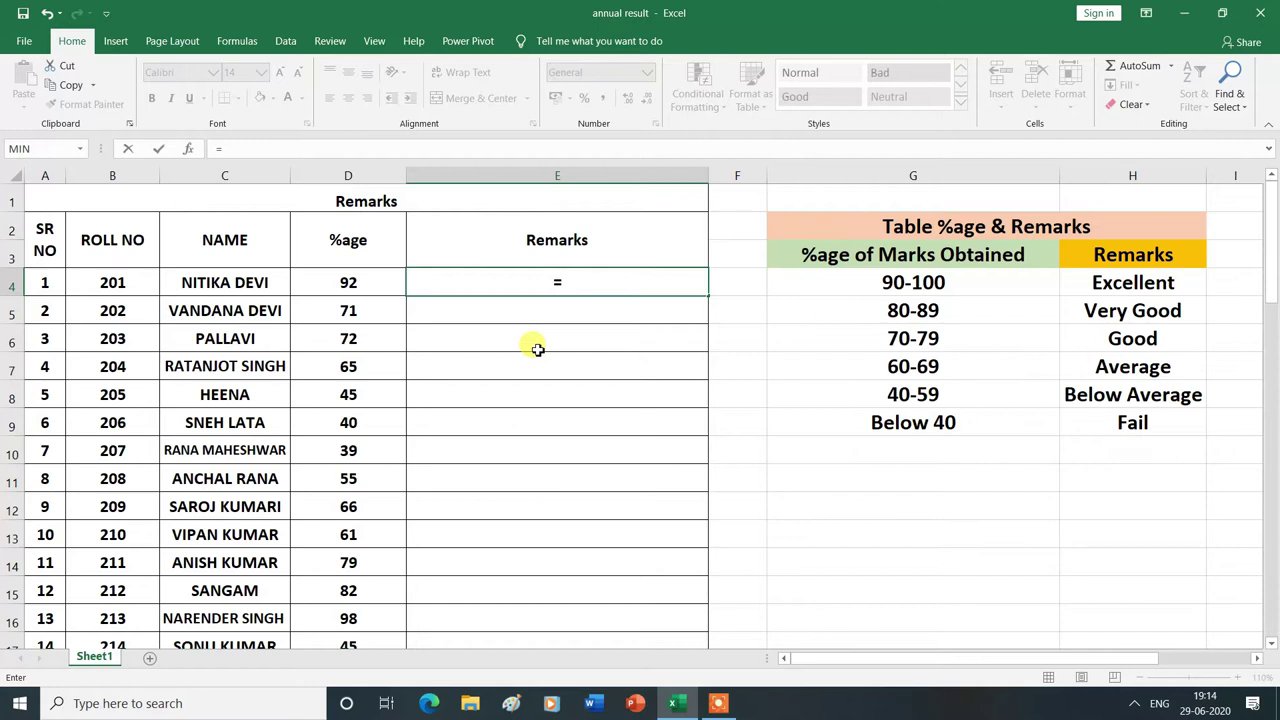
{"action": "type", "text": "if"}
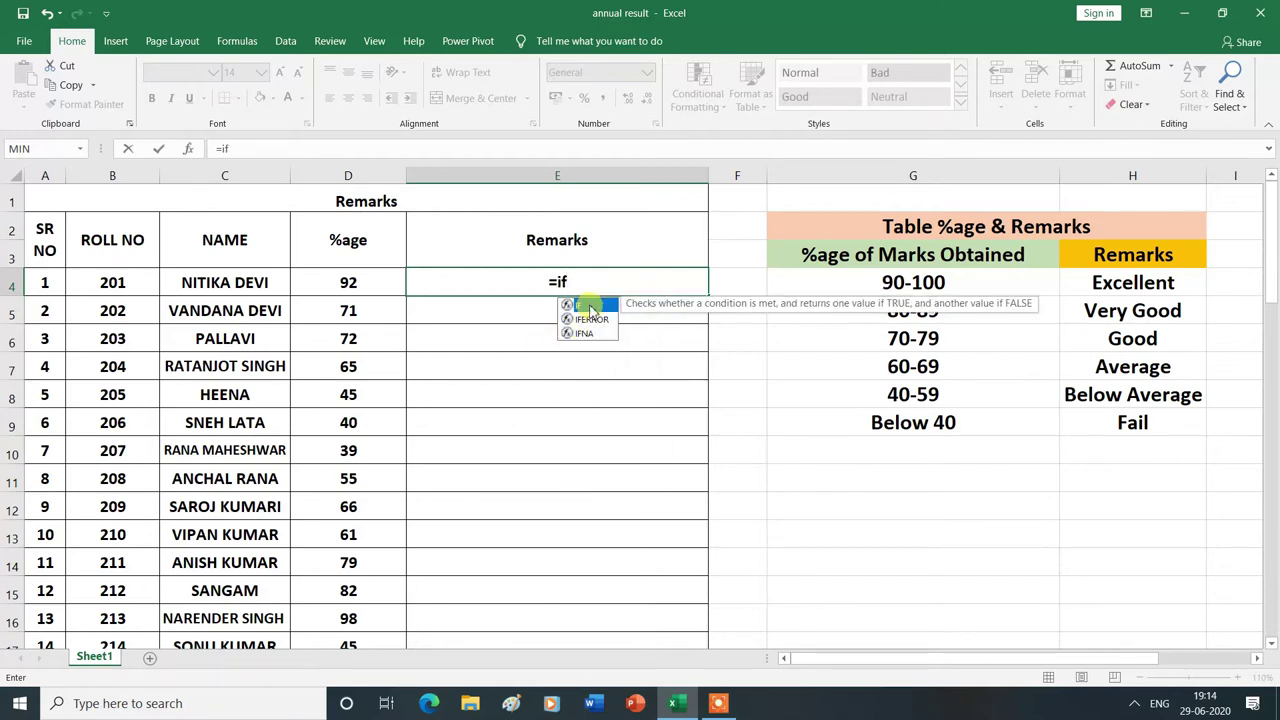
{"action": "double_click", "coordinate": [590, 306]}
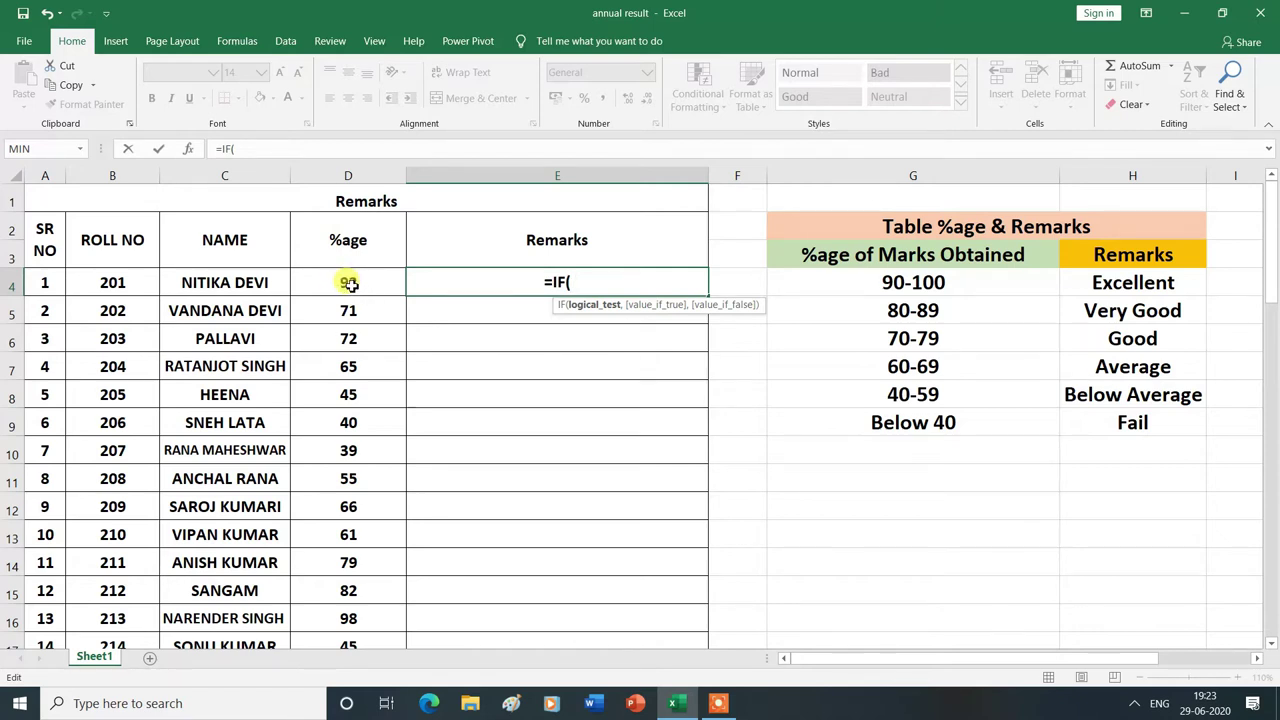
{"action": "left_click", "coordinate": [350, 284]}
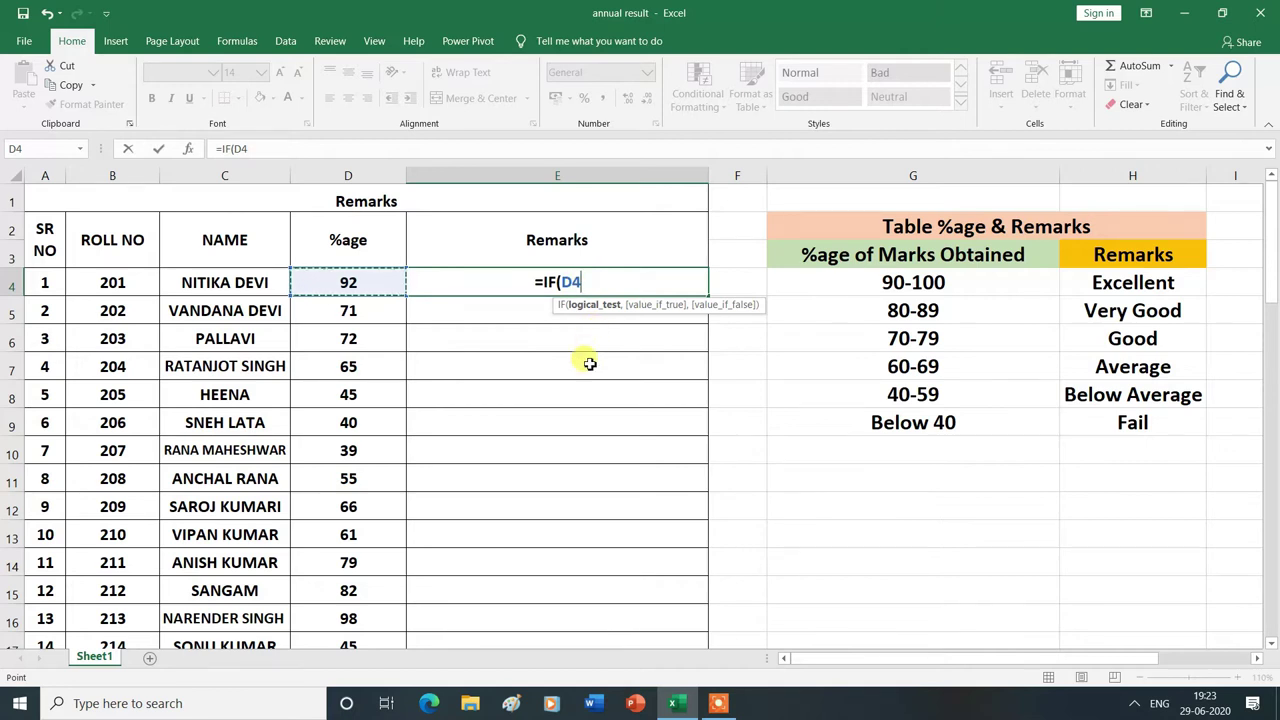
{"action": "type", "text": ">"}
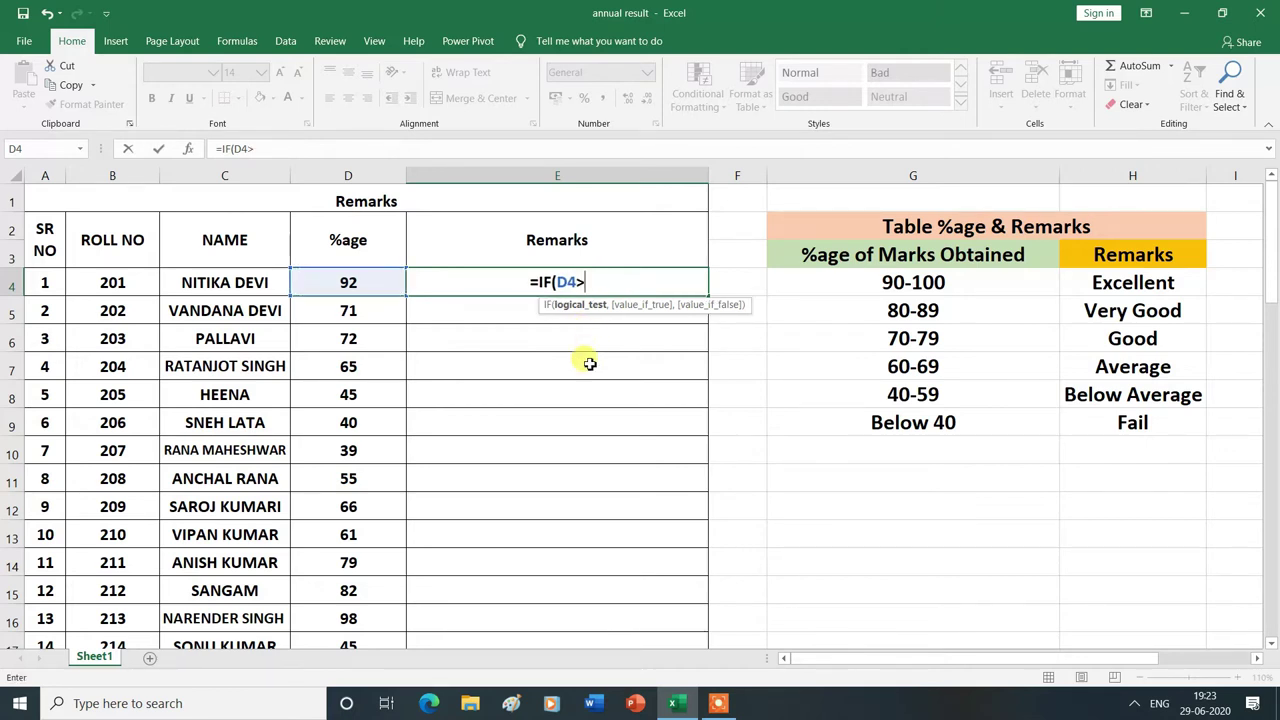
{"action": "type", "text": "="}
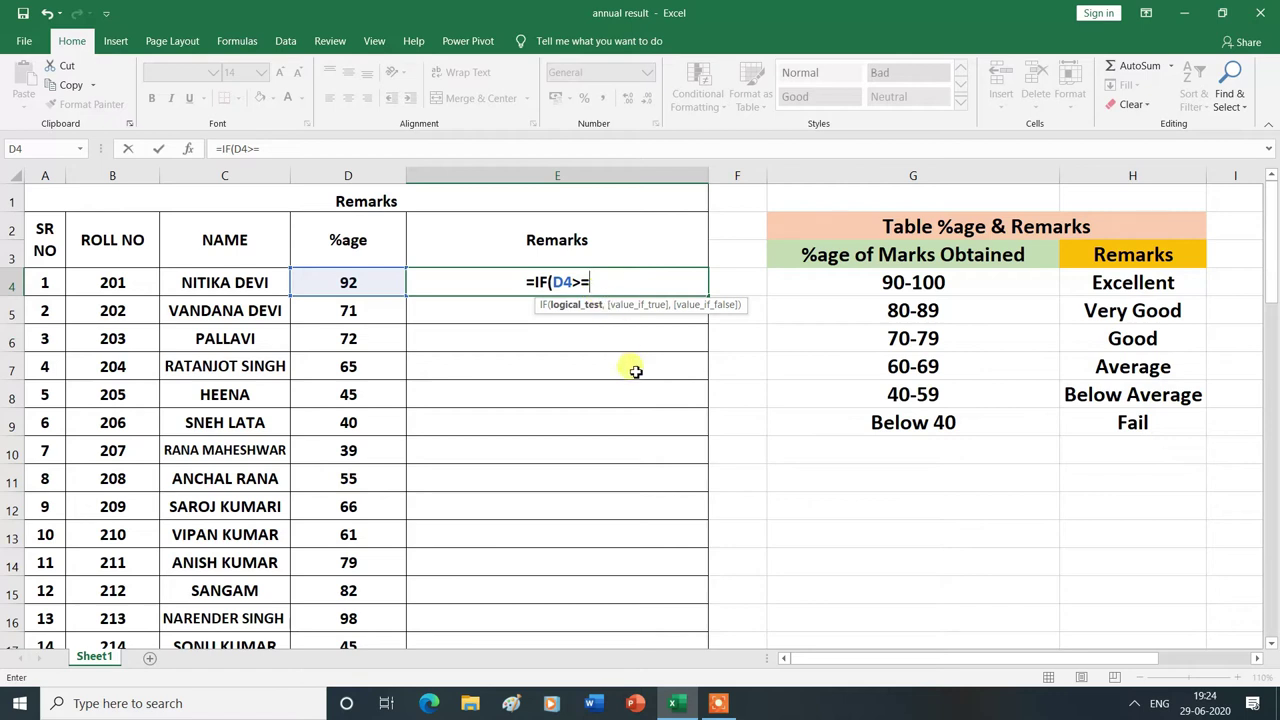
{"action": "type", "text": "90"}
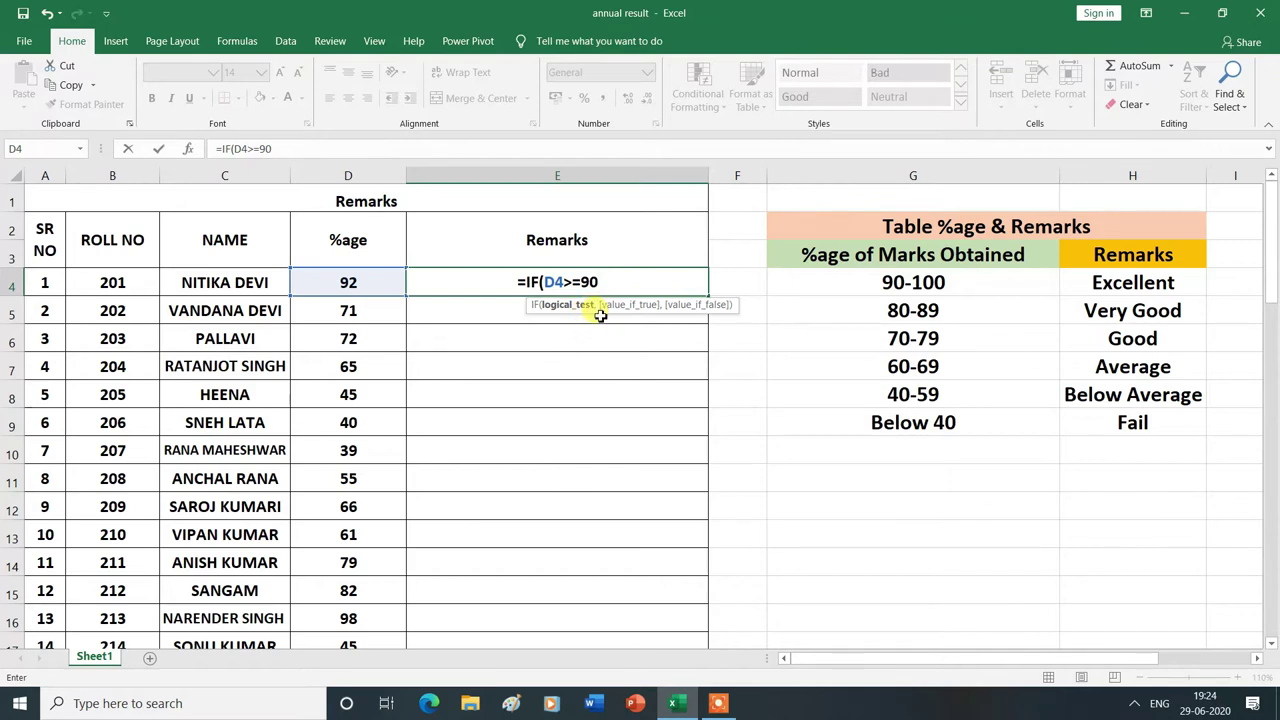
{"action": "type", "text": ","}
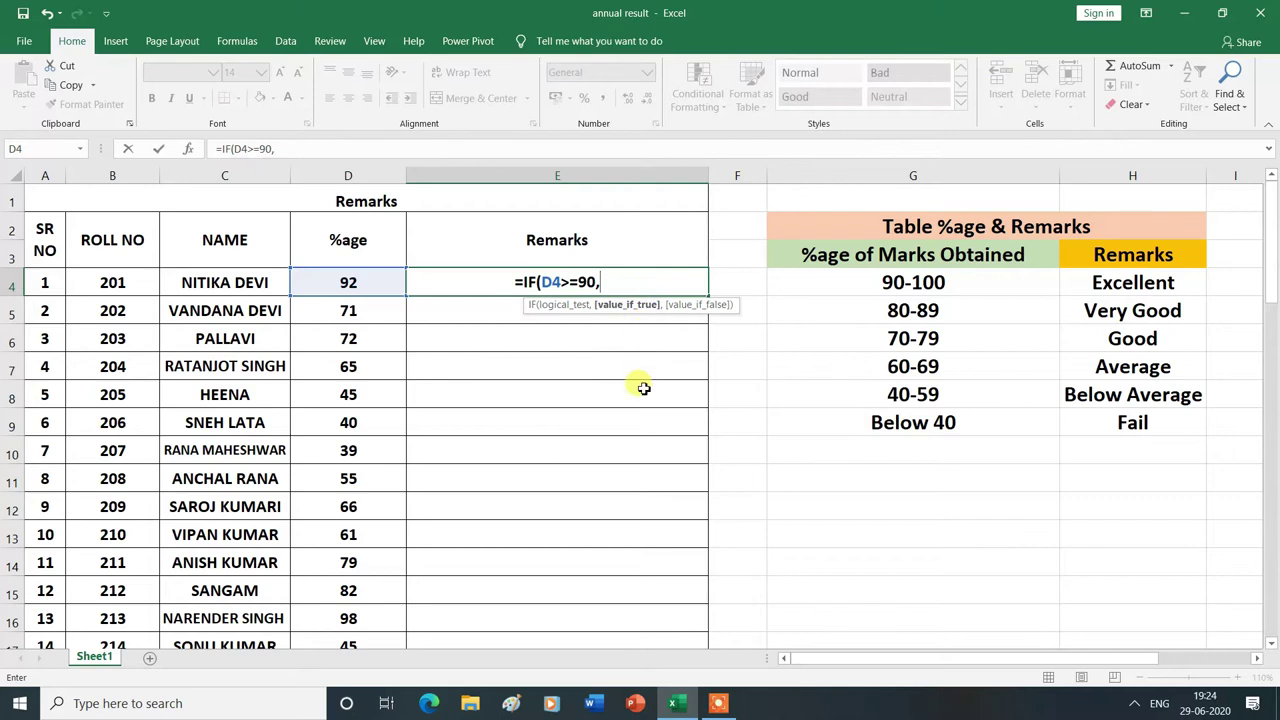
{"action": "type", "text": "\""}
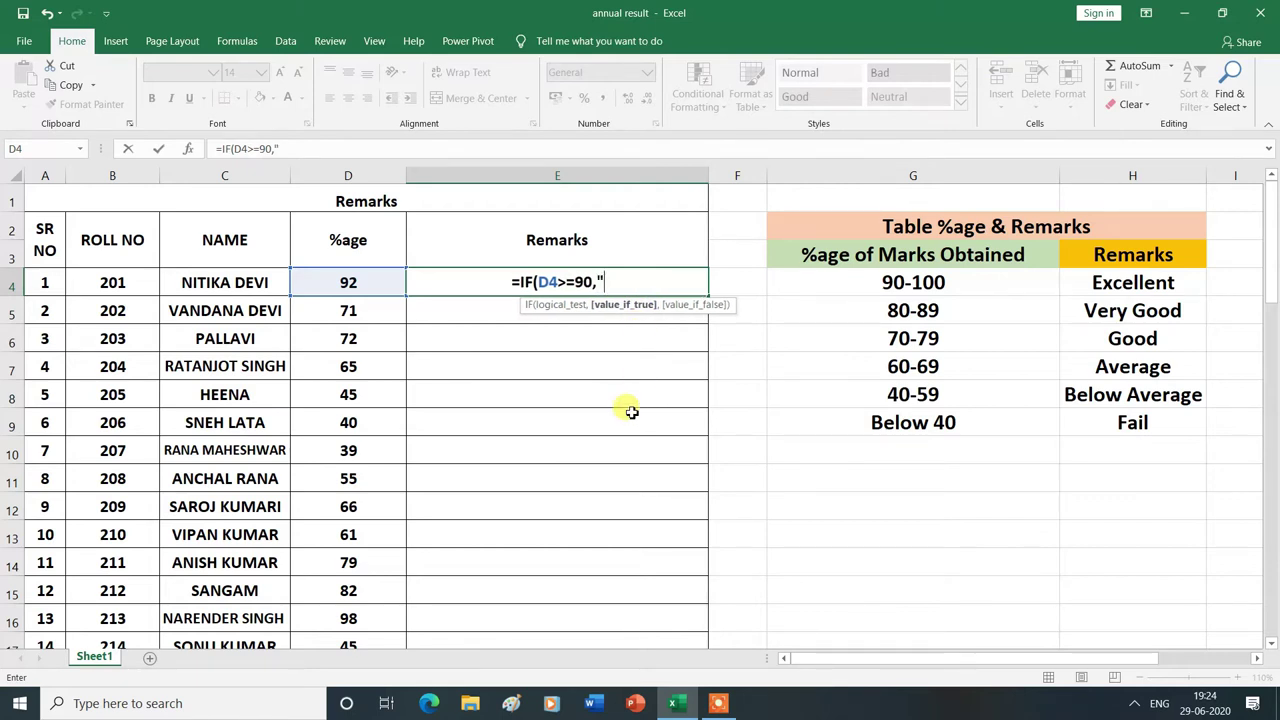
{"action": "type", "text": "Excellent"}
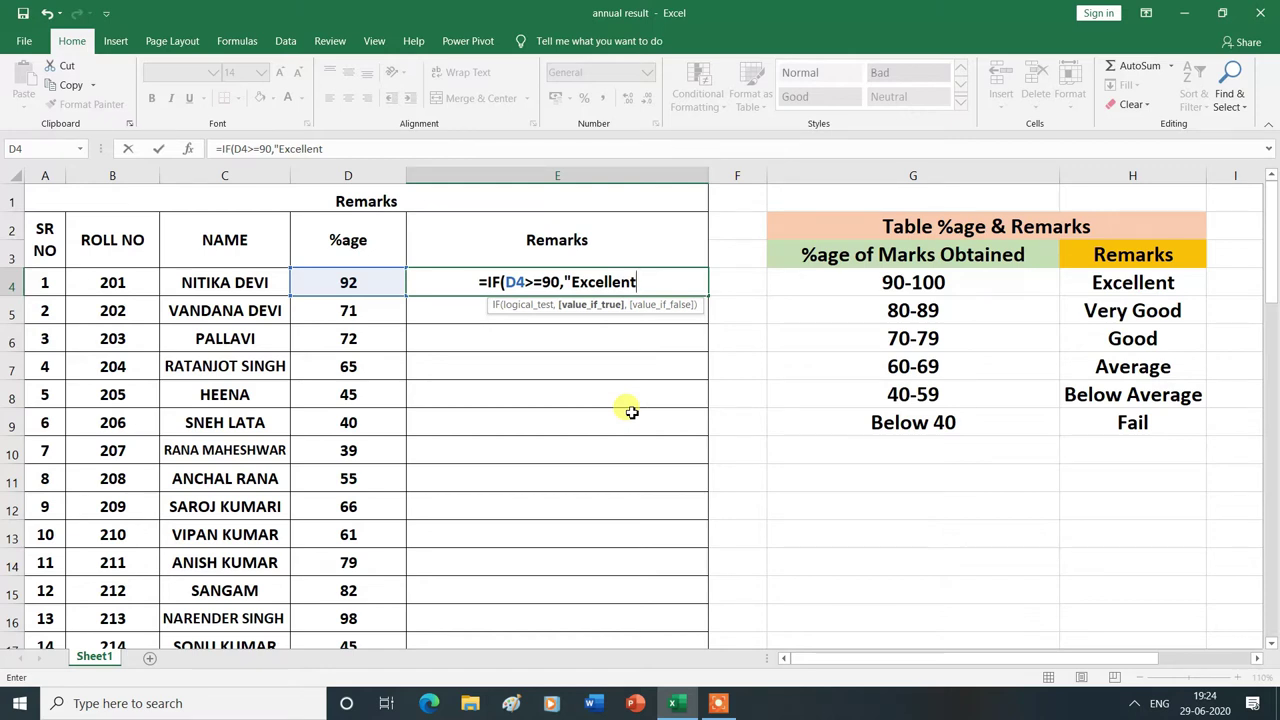
Step: Finish E4's formula with "Very Good" as the other result and enter it, showing Excellent for 92
{"action": "type", "text": "\""}
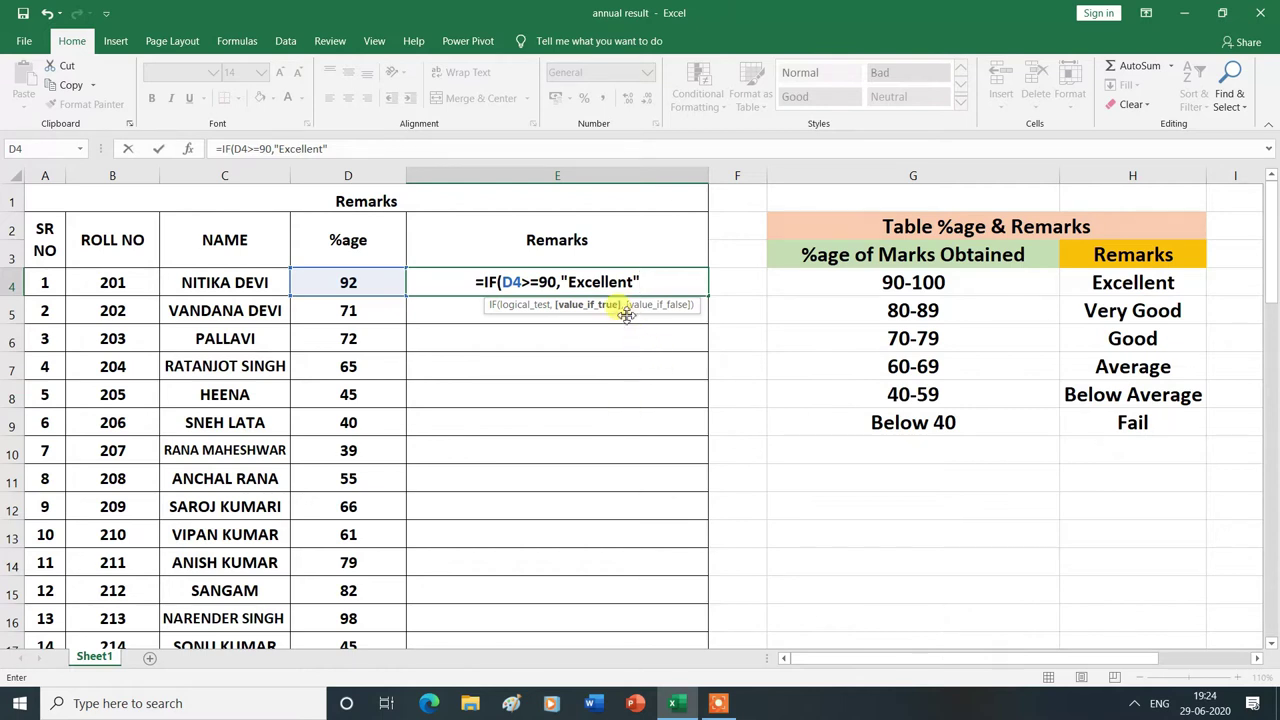
{"action": "type", "text": ","}
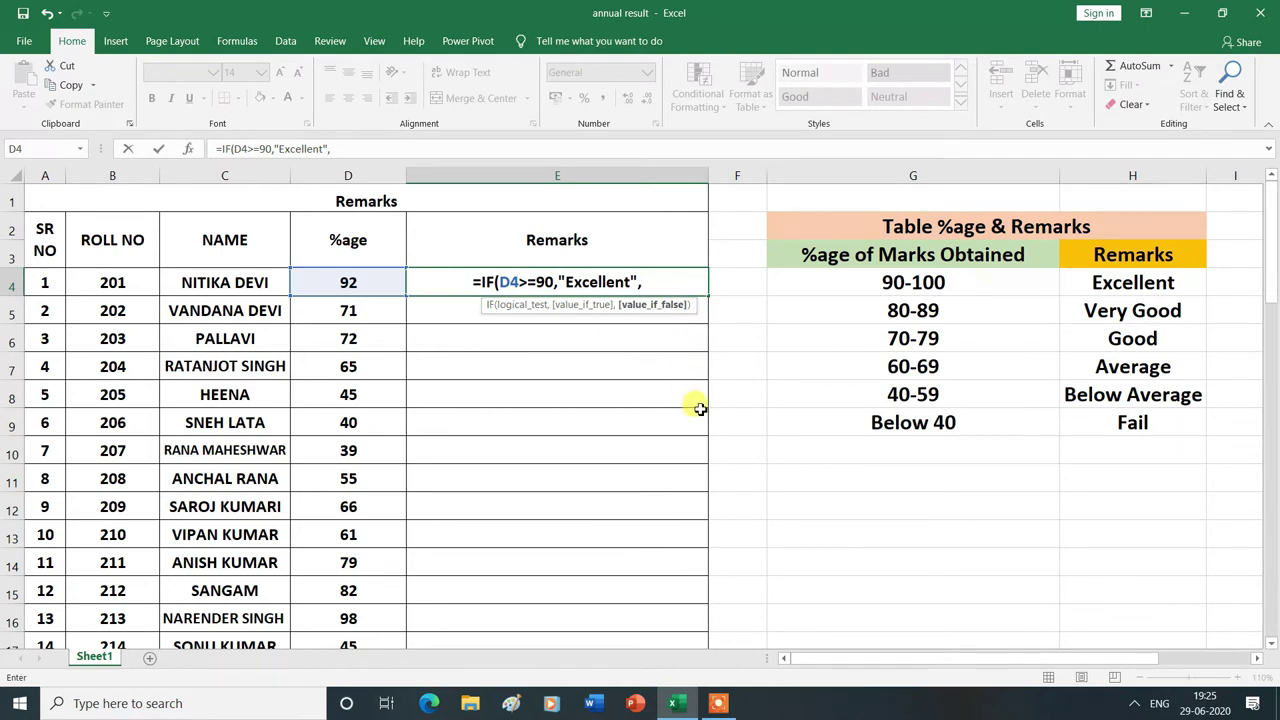
{"action": "type", "text": "\""}
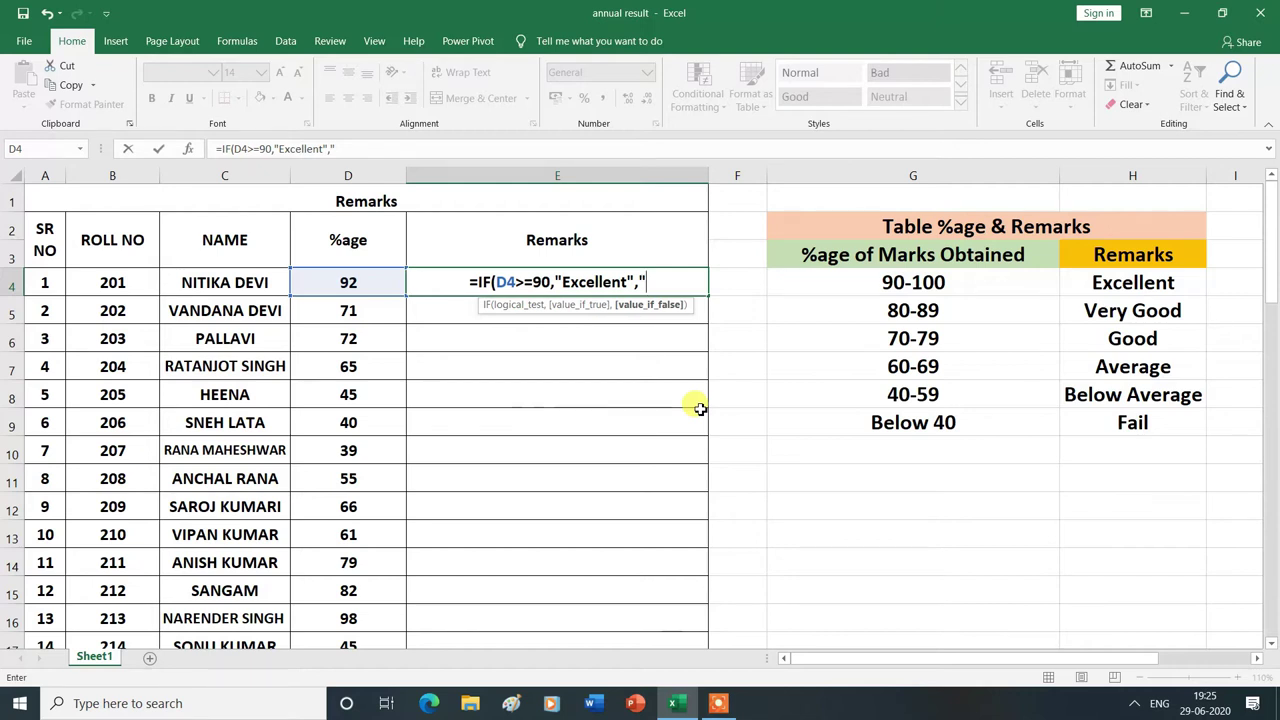
{"action": "type", "text": "Very Good"}
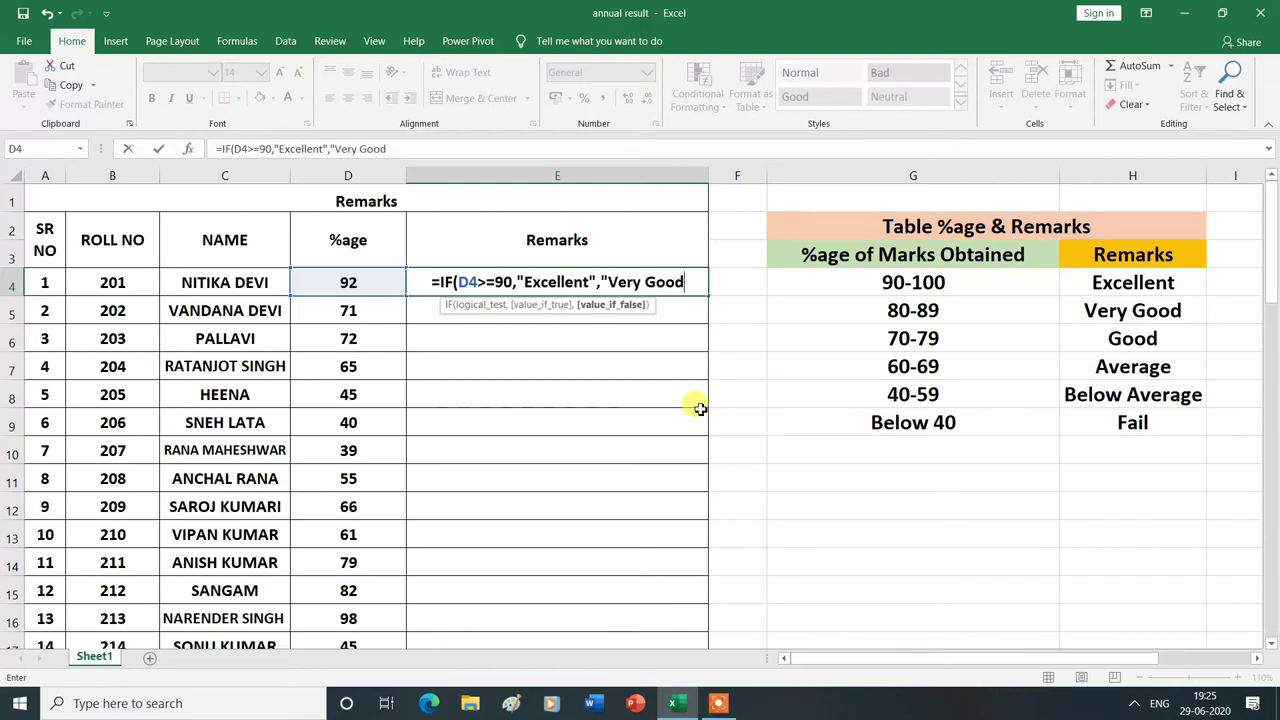
{"action": "type", "text": "\""}
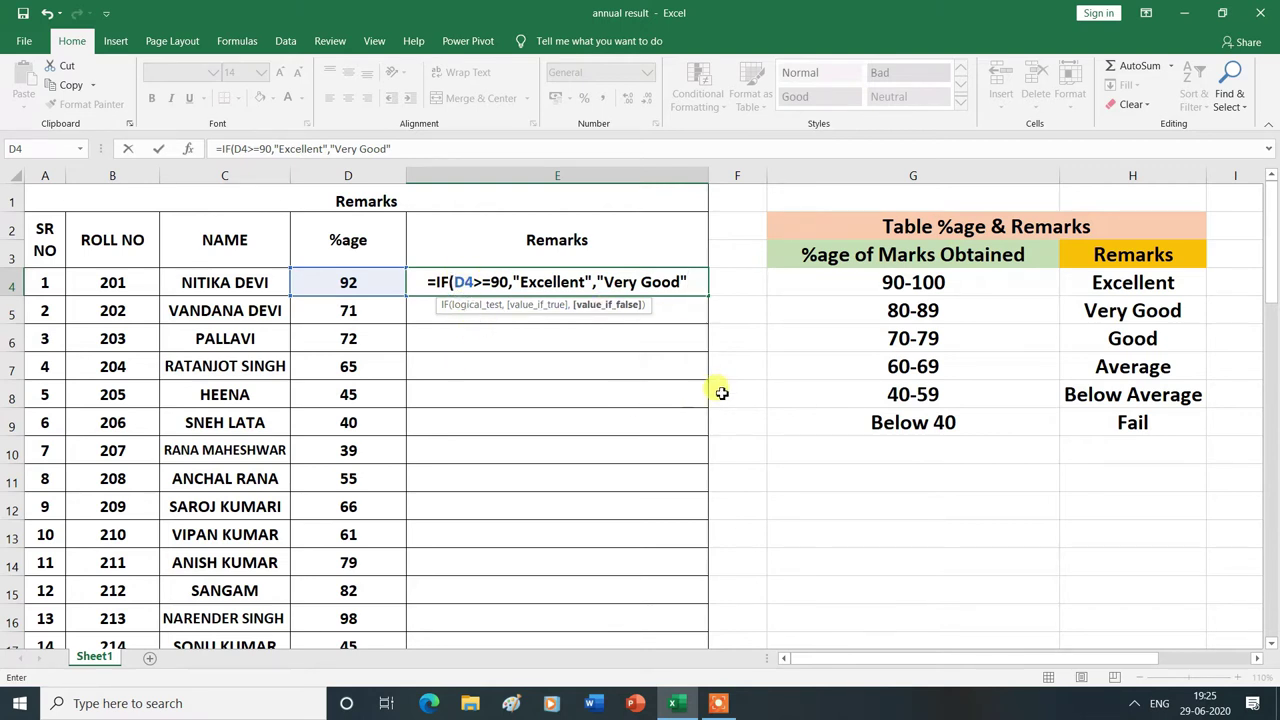
{"action": "type", "text": ")"}
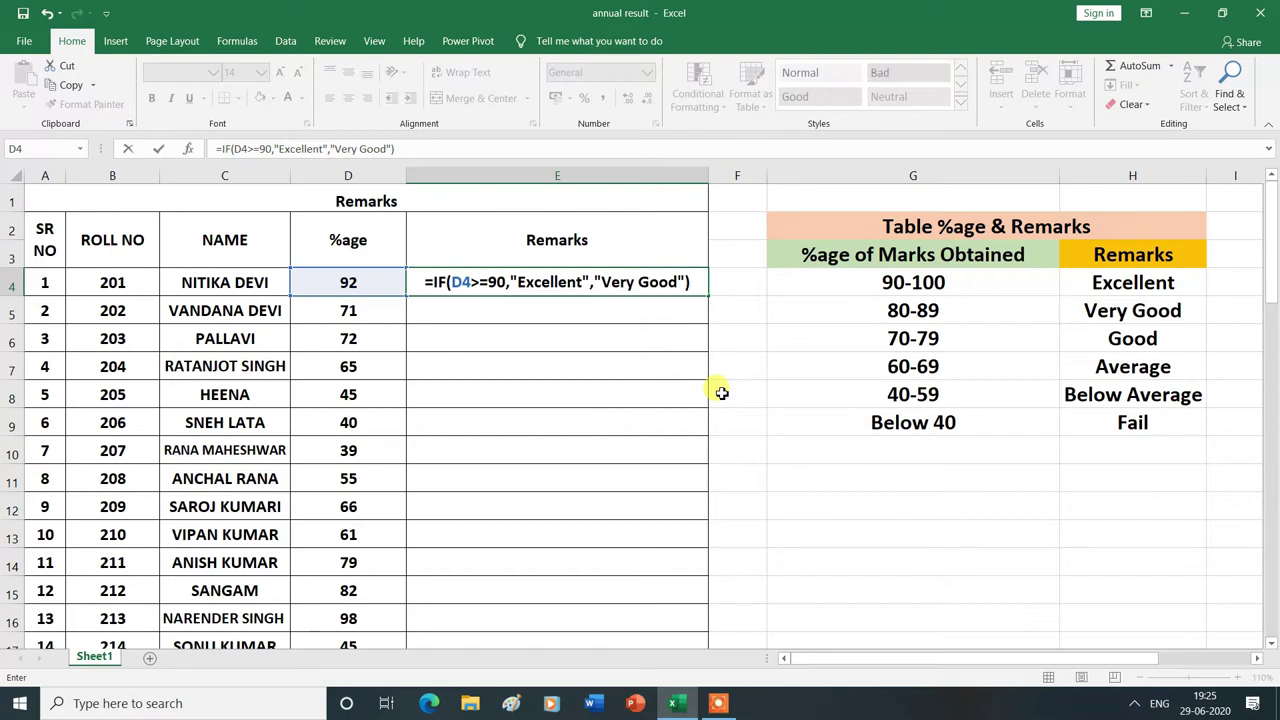
{"action": "key", "text": "Return"}
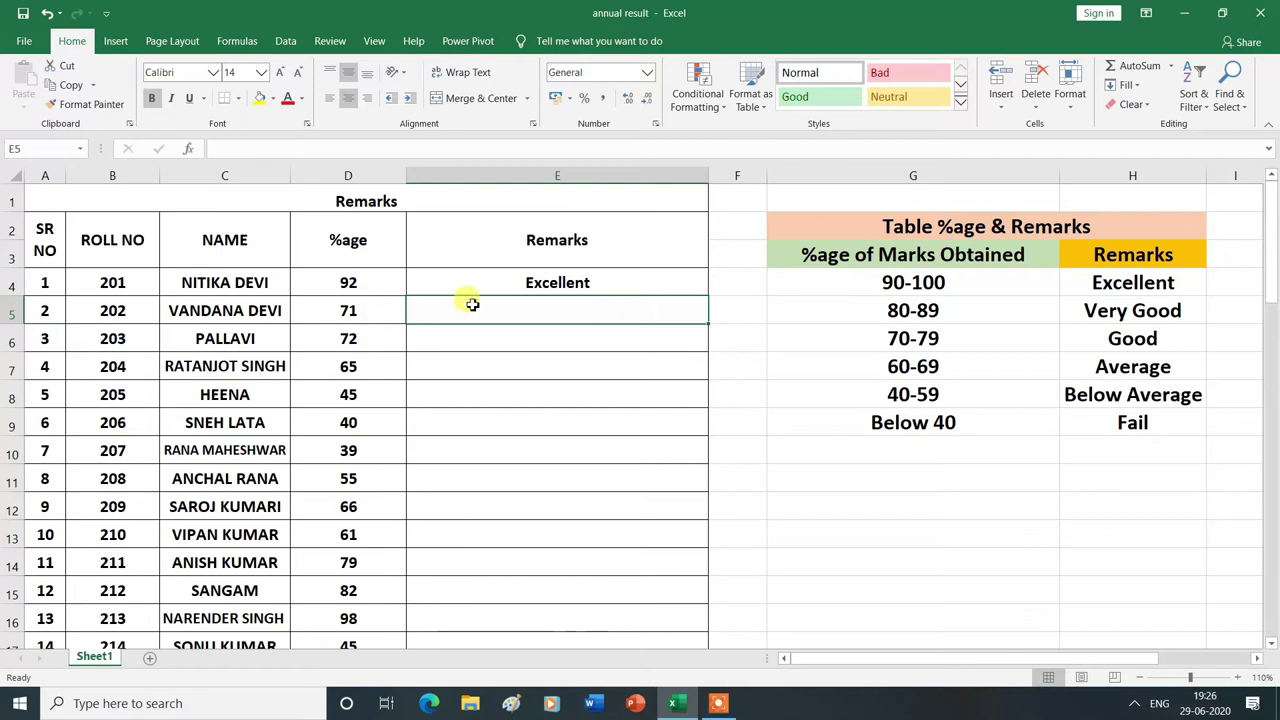
Step: Copy E4's grading formula down the Remarks column through E16
{"action": "left_click", "coordinate": [518, 283]}
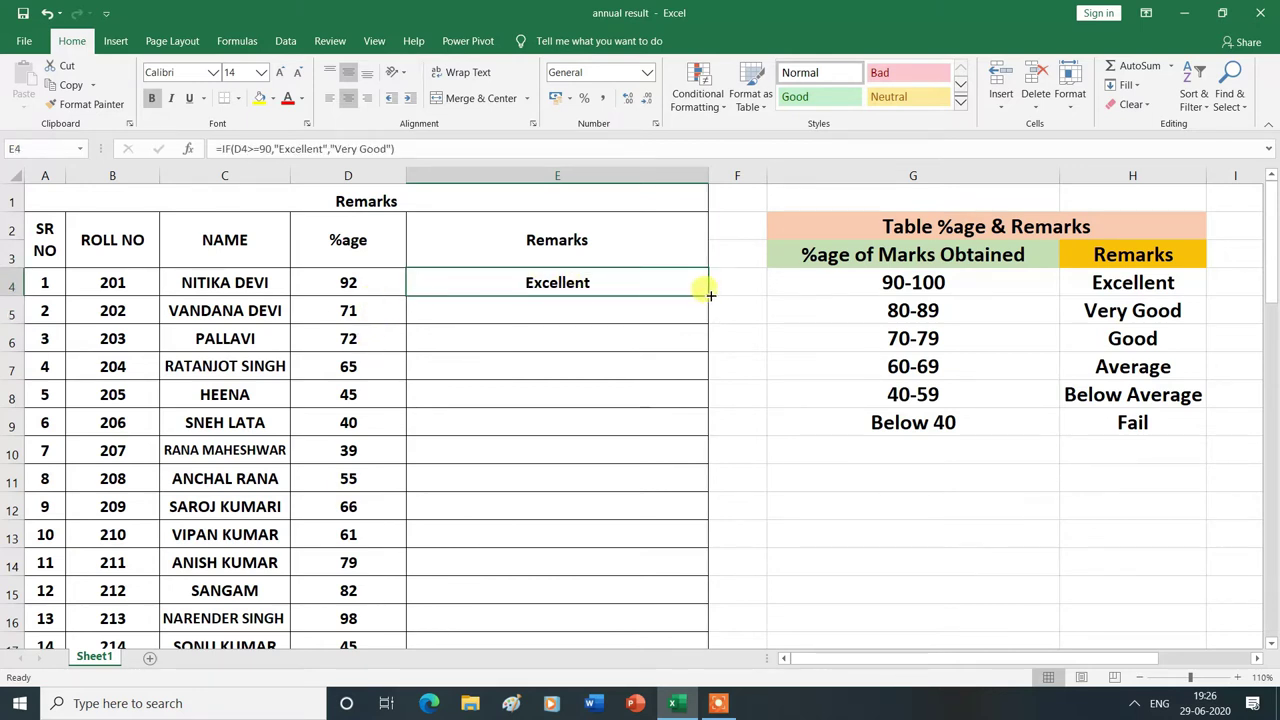
{"action": "left_click_drag", "start_coordinate": [709, 295], "coordinate": [722, 618]}
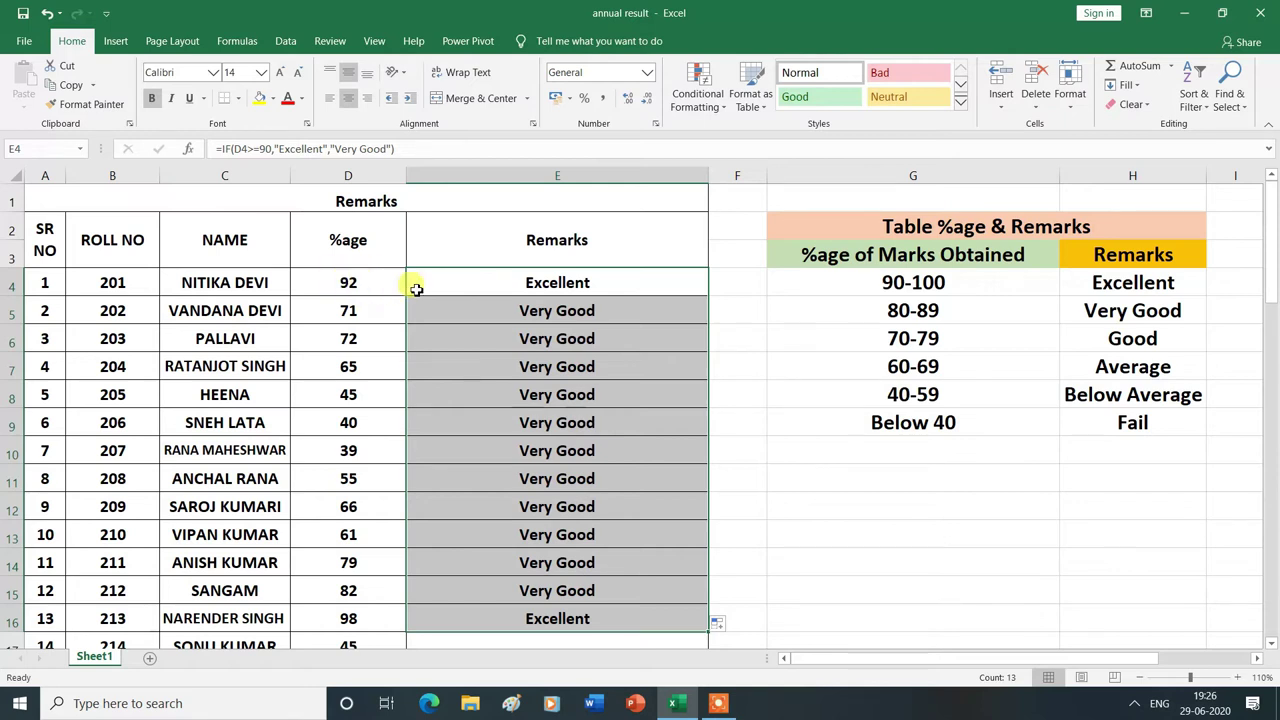
{"action": "left_click", "coordinate": [752, 329]}
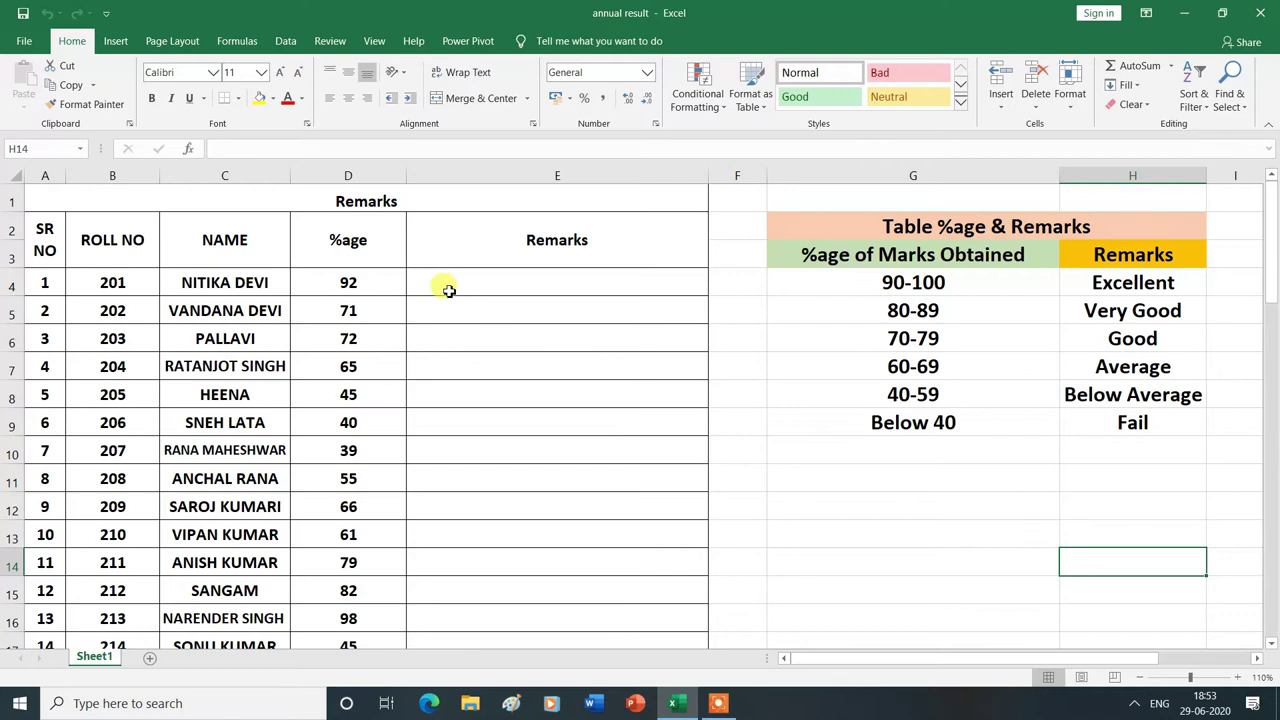
Step: Restart E4's formula as =IF(D4>=90, testing whether the %age reaches 90
{"action": "left_click", "coordinate": [515, 283]}
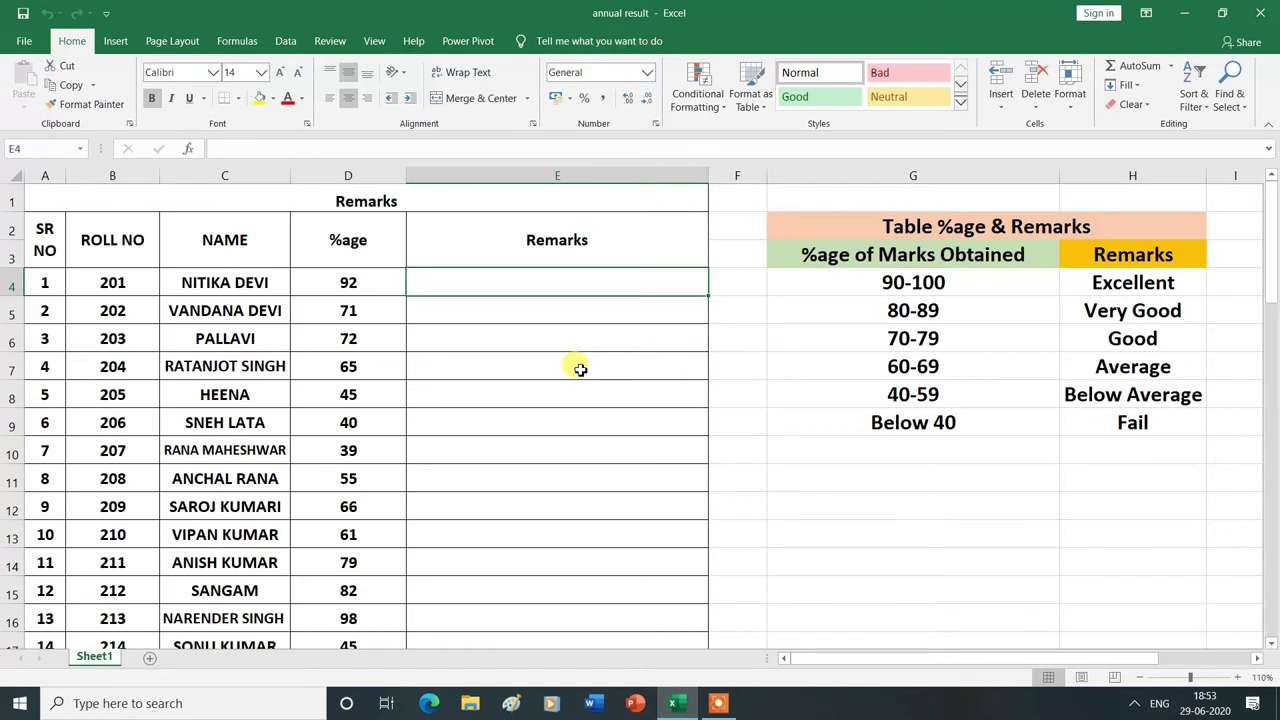
{"action": "type", "text": "="}
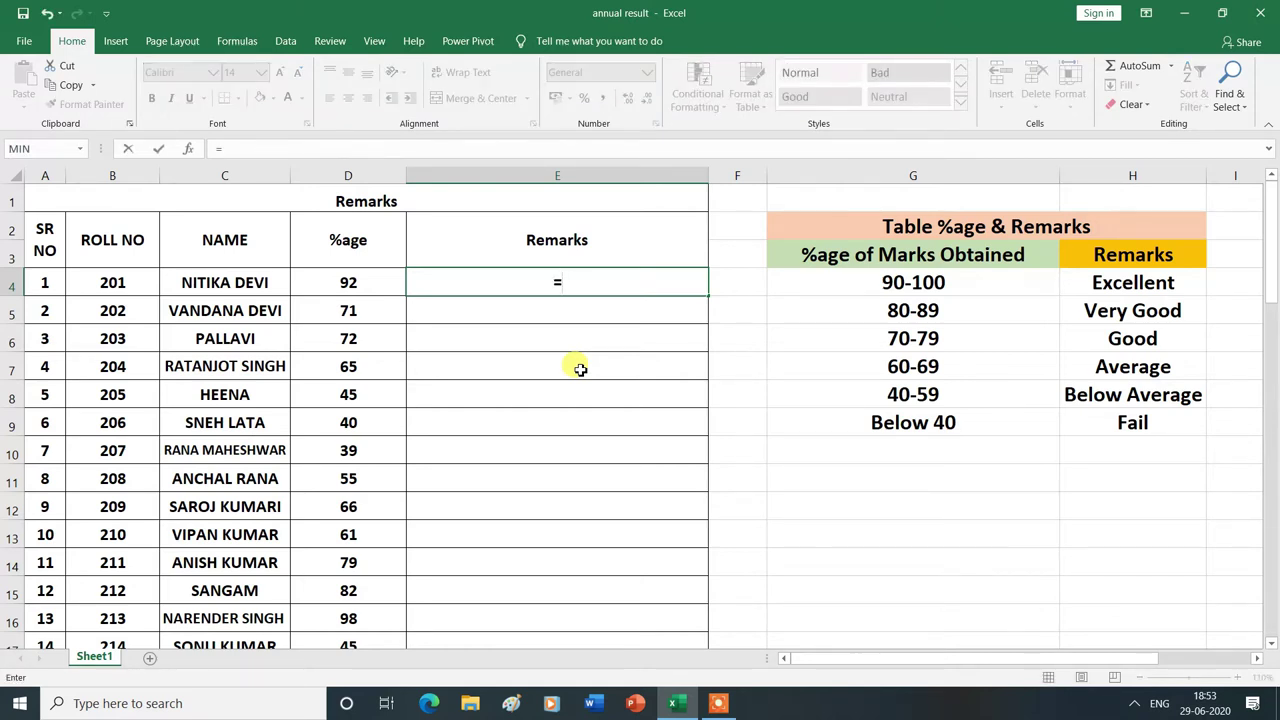
{"action": "type", "text": "if"}
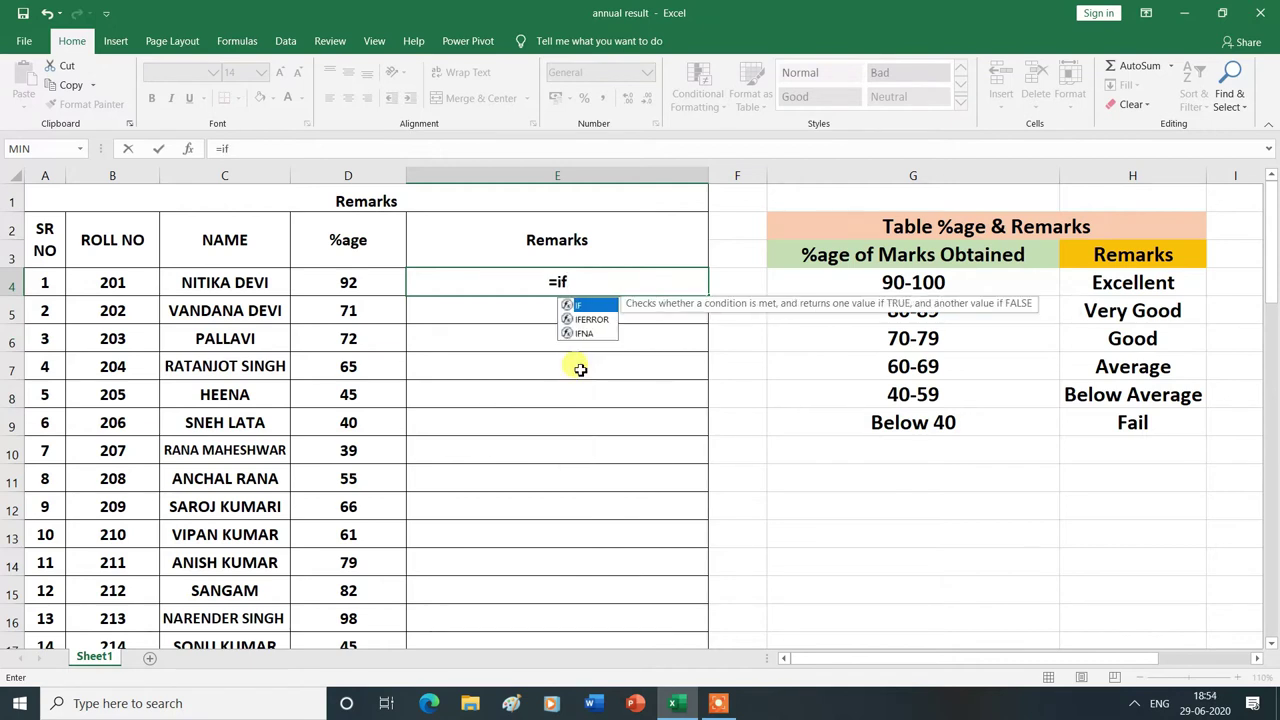
{"action": "double_click", "coordinate": [604, 306]}
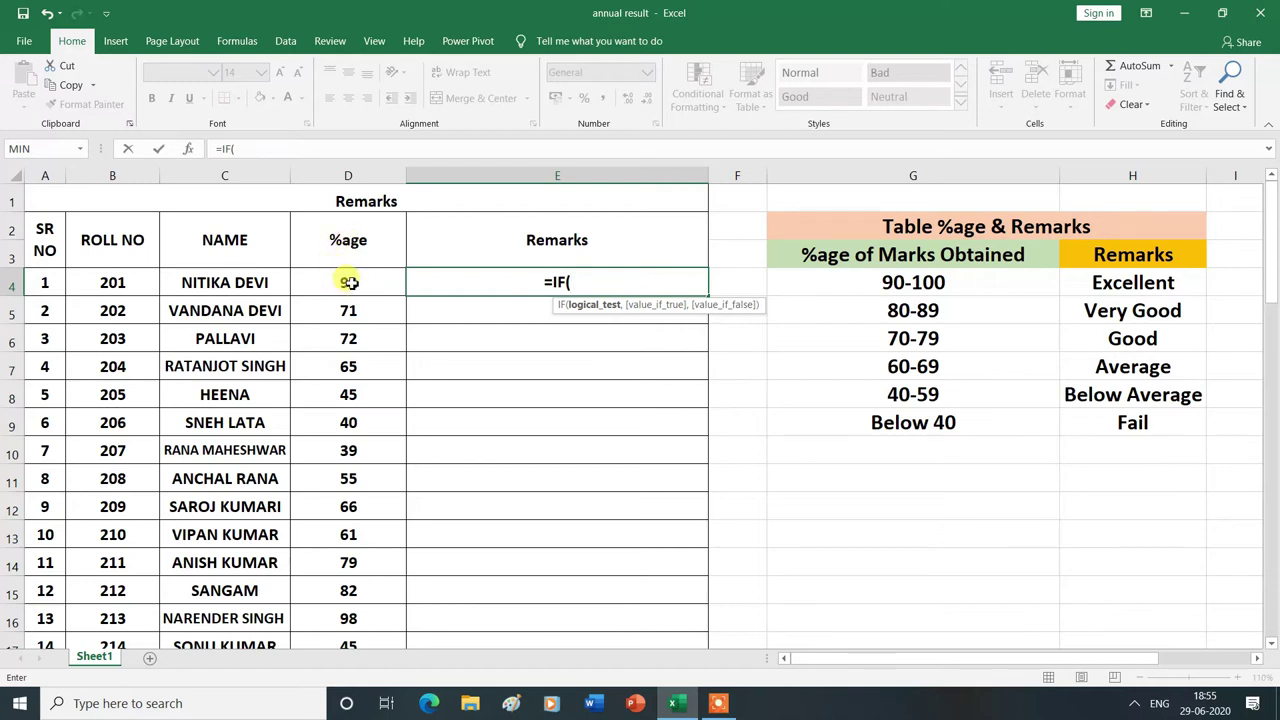
{"action": "left_click", "coordinate": [348, 283]}
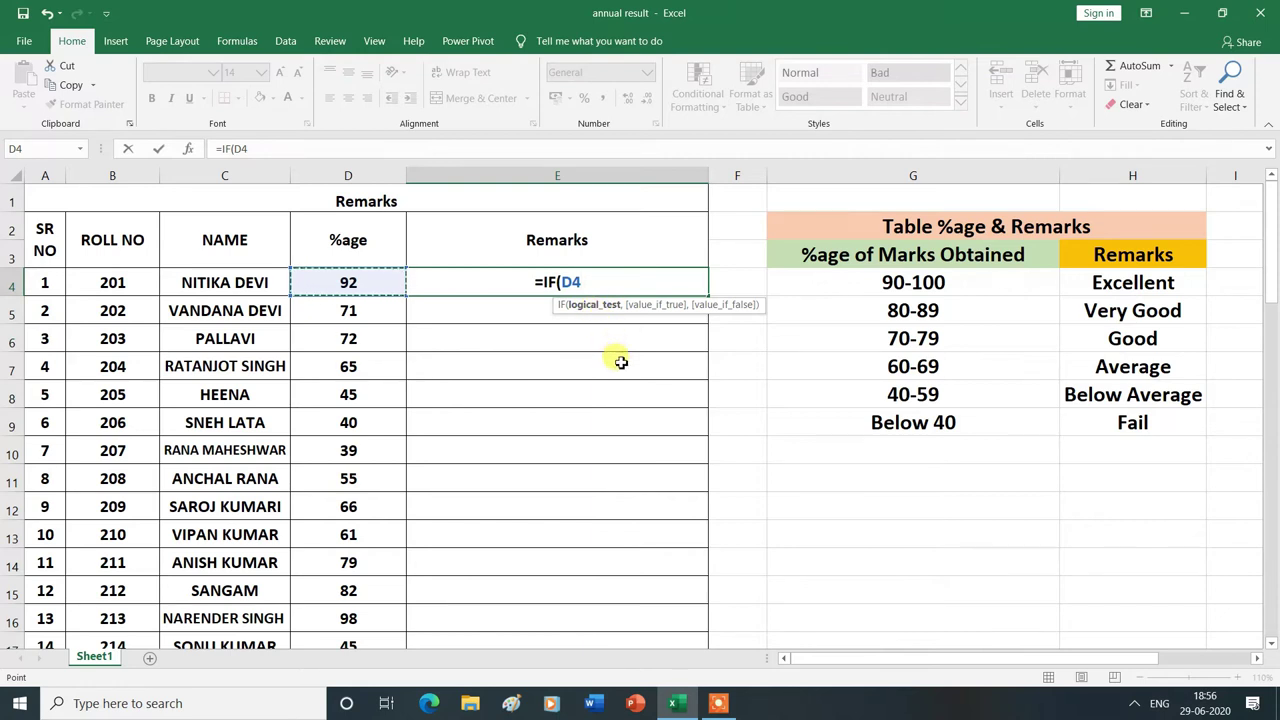
{"action": "type", "text": ">=90"}
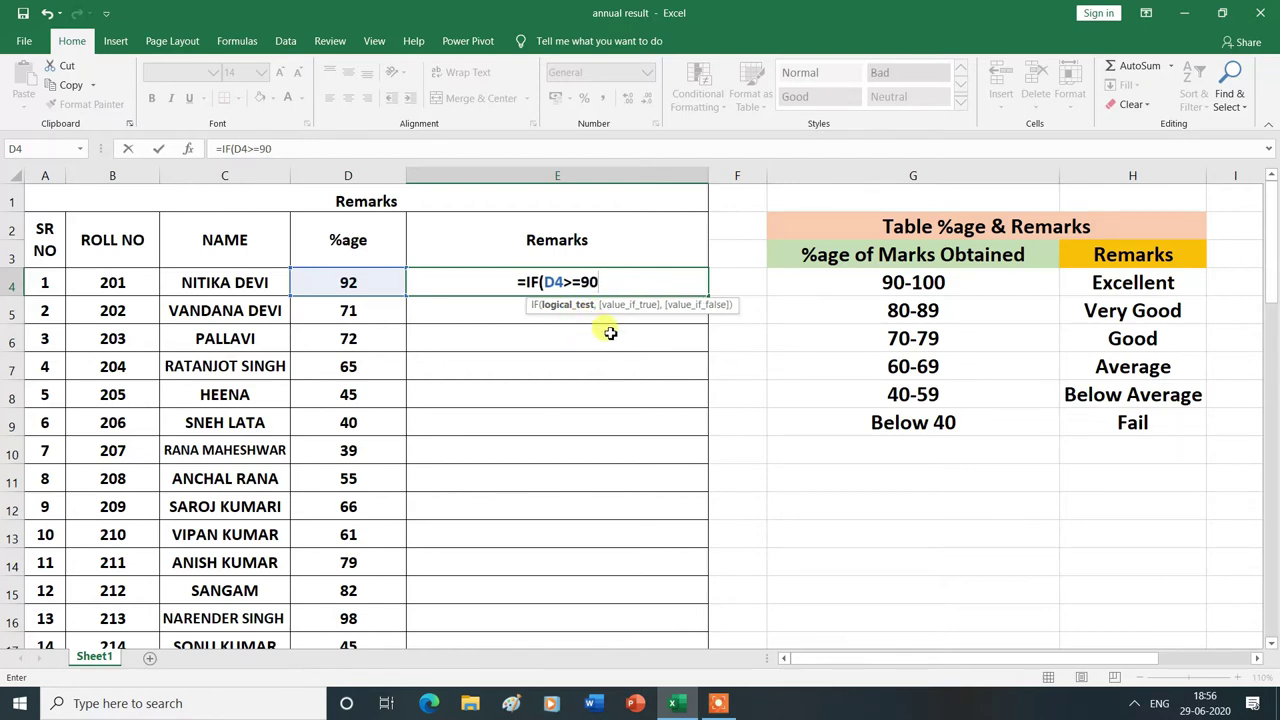
{"action": "type", "text": ","}
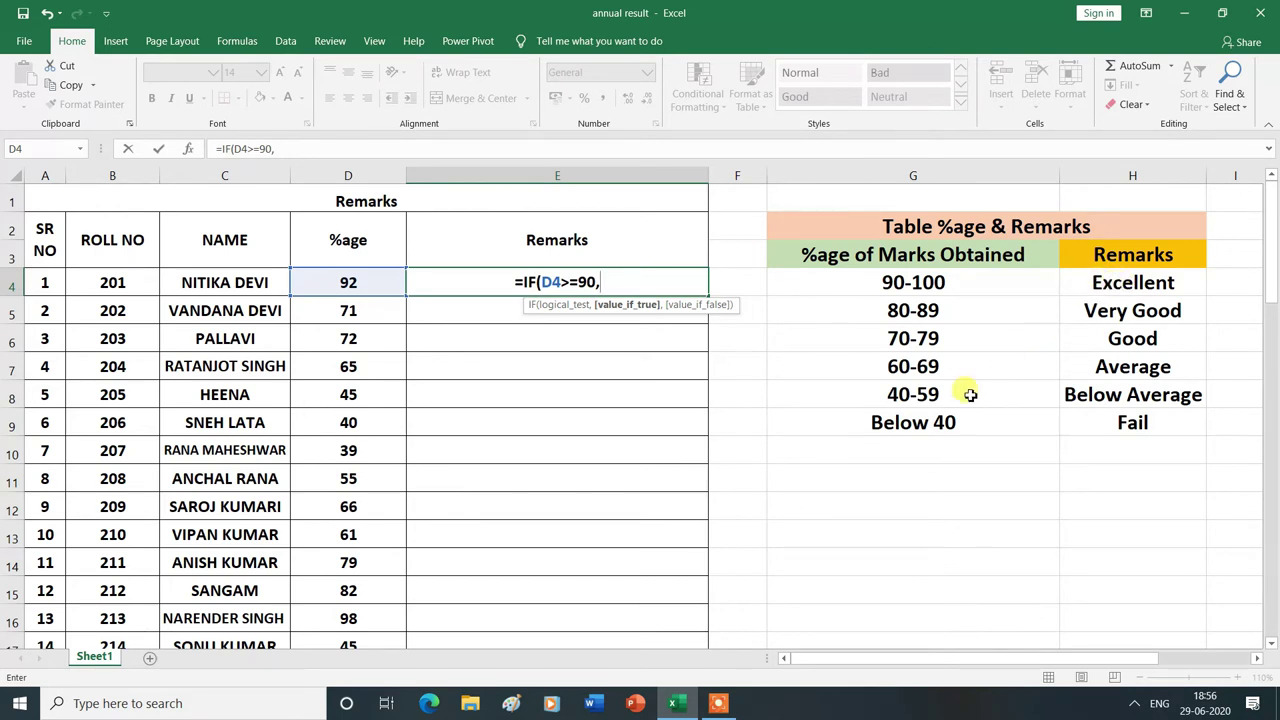
Step: Make E4 return "Excellent" for 90 or more and open a nested IF for lower grades
{"action": "type", "text": "\""}
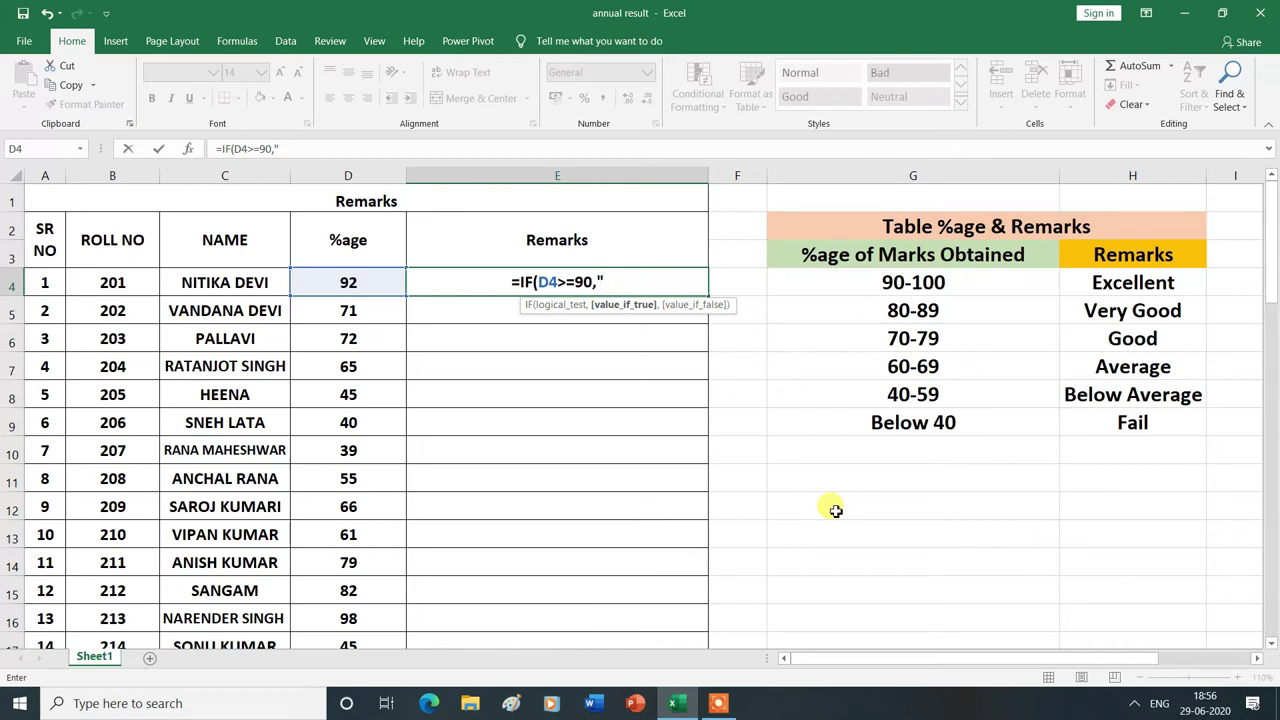
{"action": "type", "text": "Excellent"}
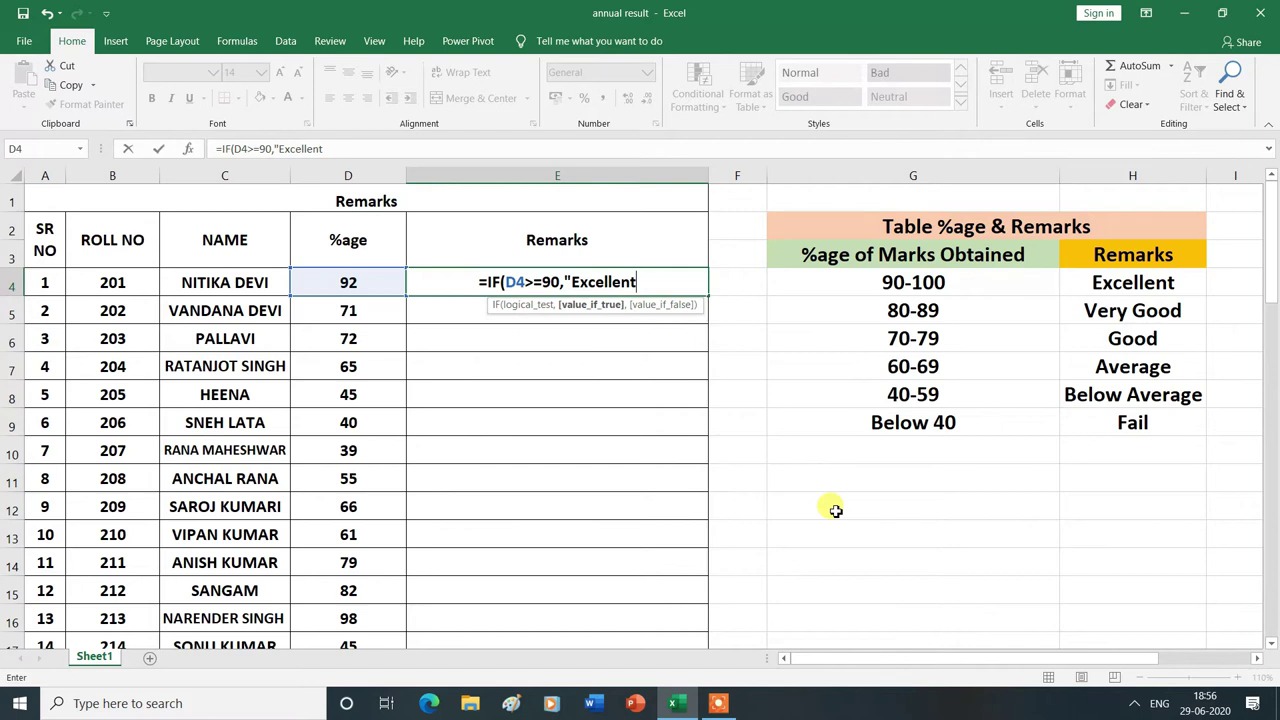
{"action": "type", "text": "\""}
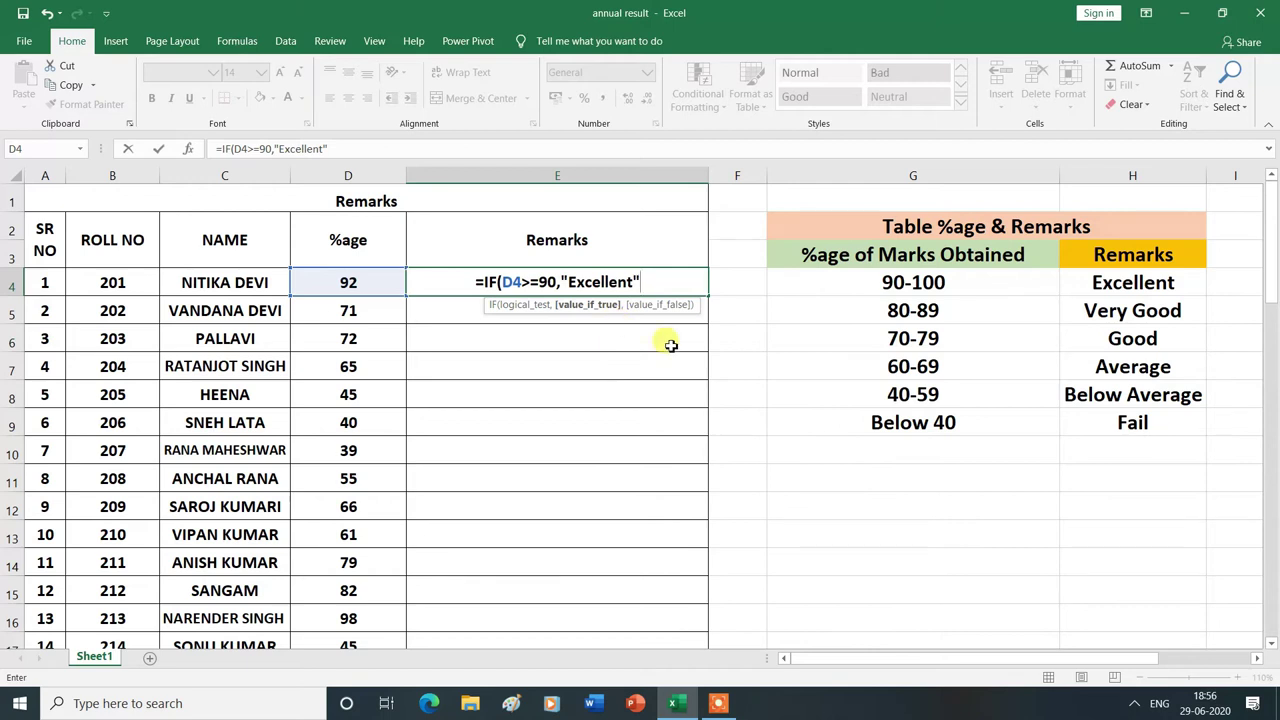
{"action": "type", "text": ","}
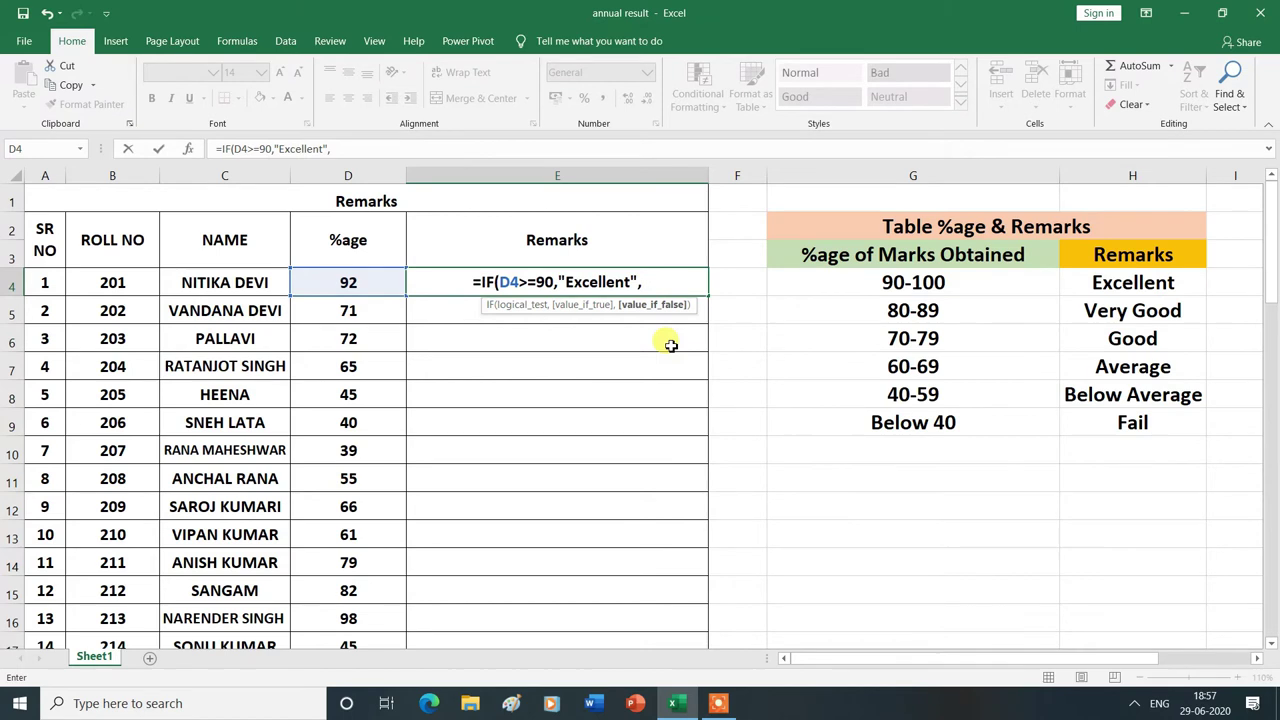
{"action": "type", "text": "if"}
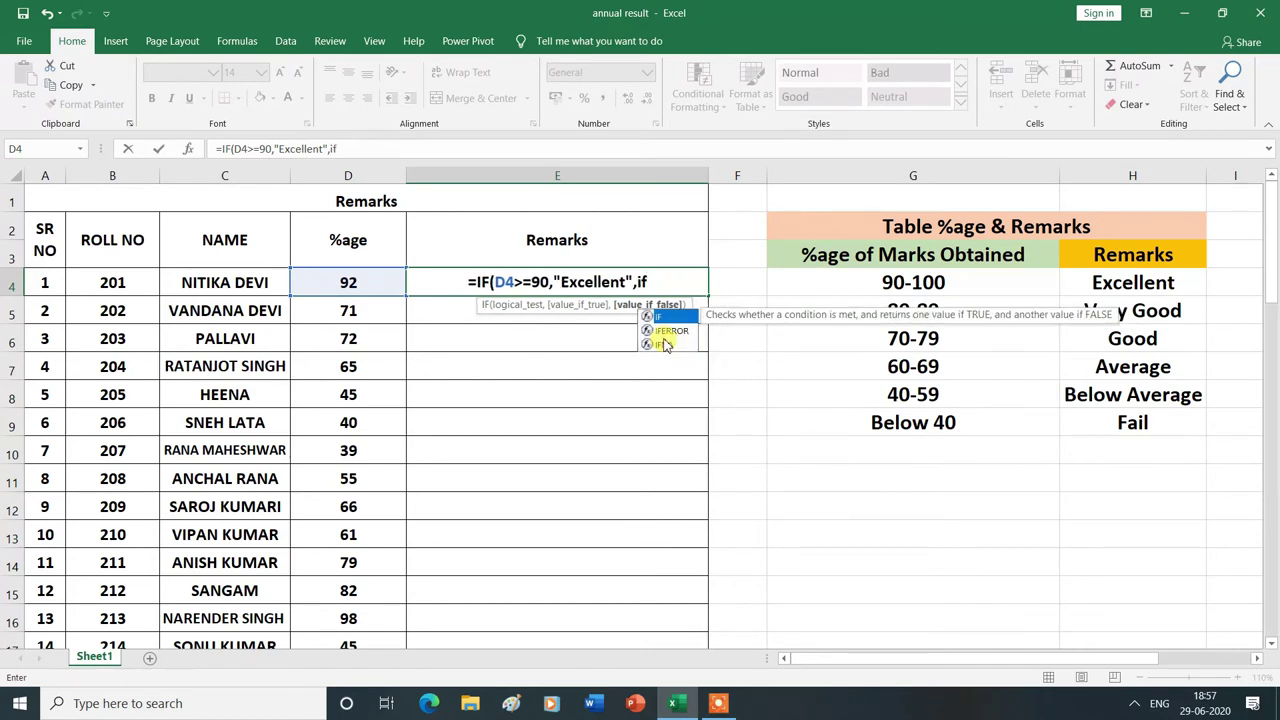
{"action": "double_click", "coordinate": [670, 318]}
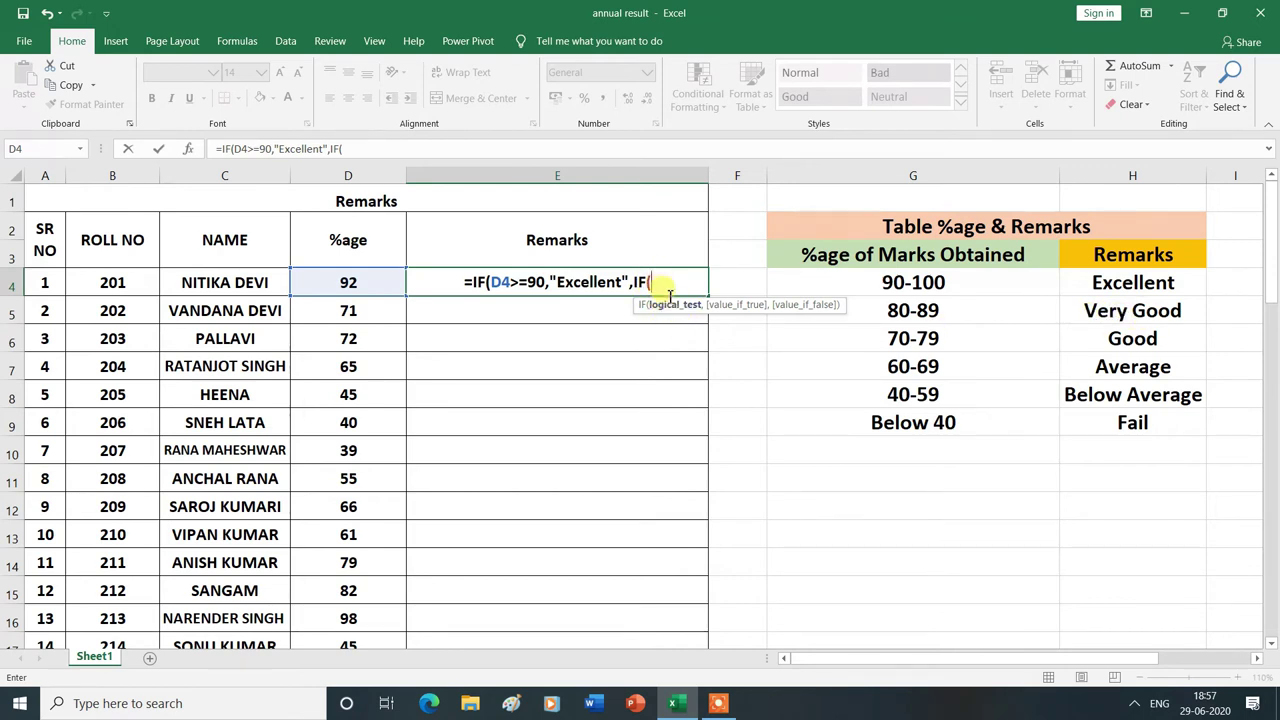
Step: Add the nested test D4>=80 returning "Very Good", followed by another IF
{"action": "left_click", "coordinate": [364, 284]}
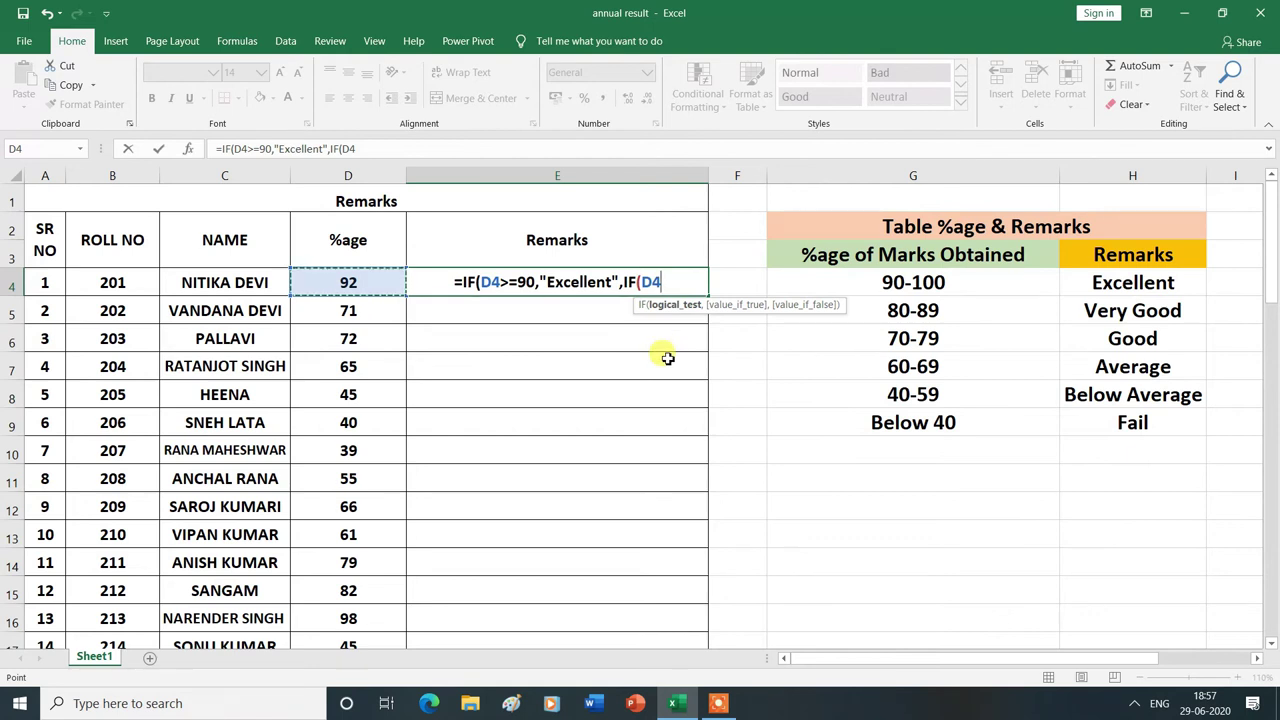
{"action": "type", "text": ">="}
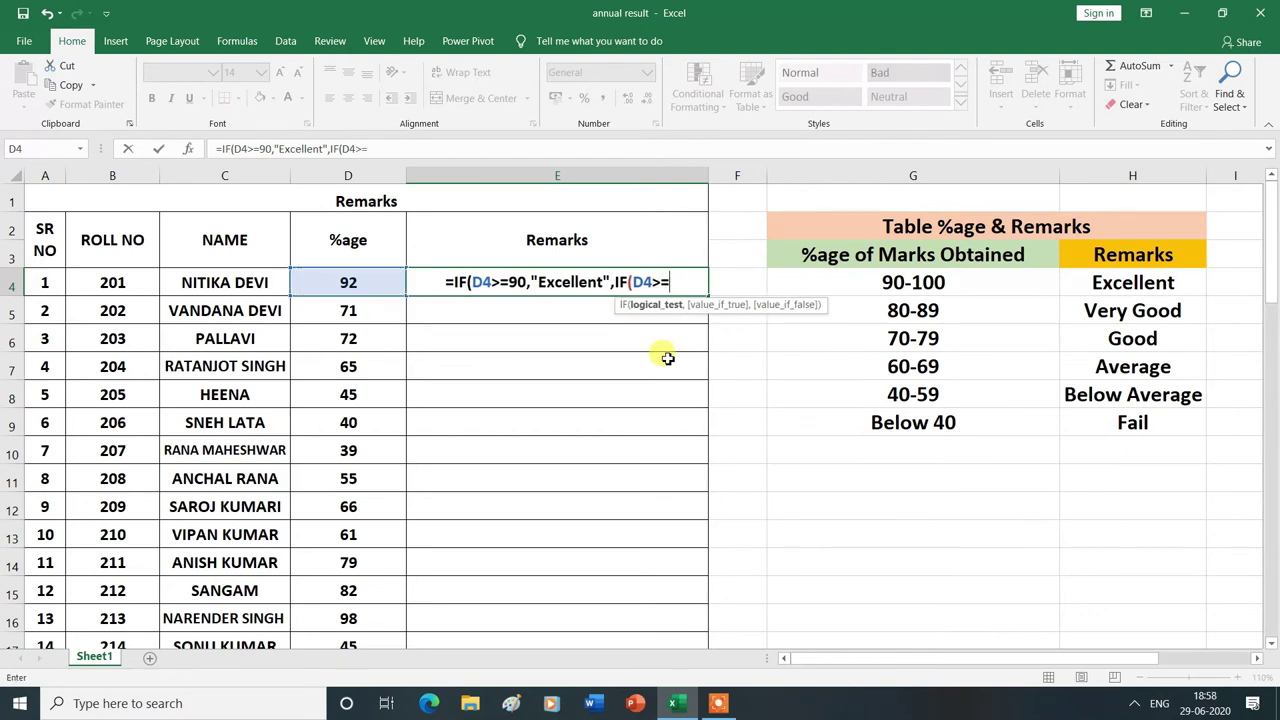
{"action": "type", "text": "80"}
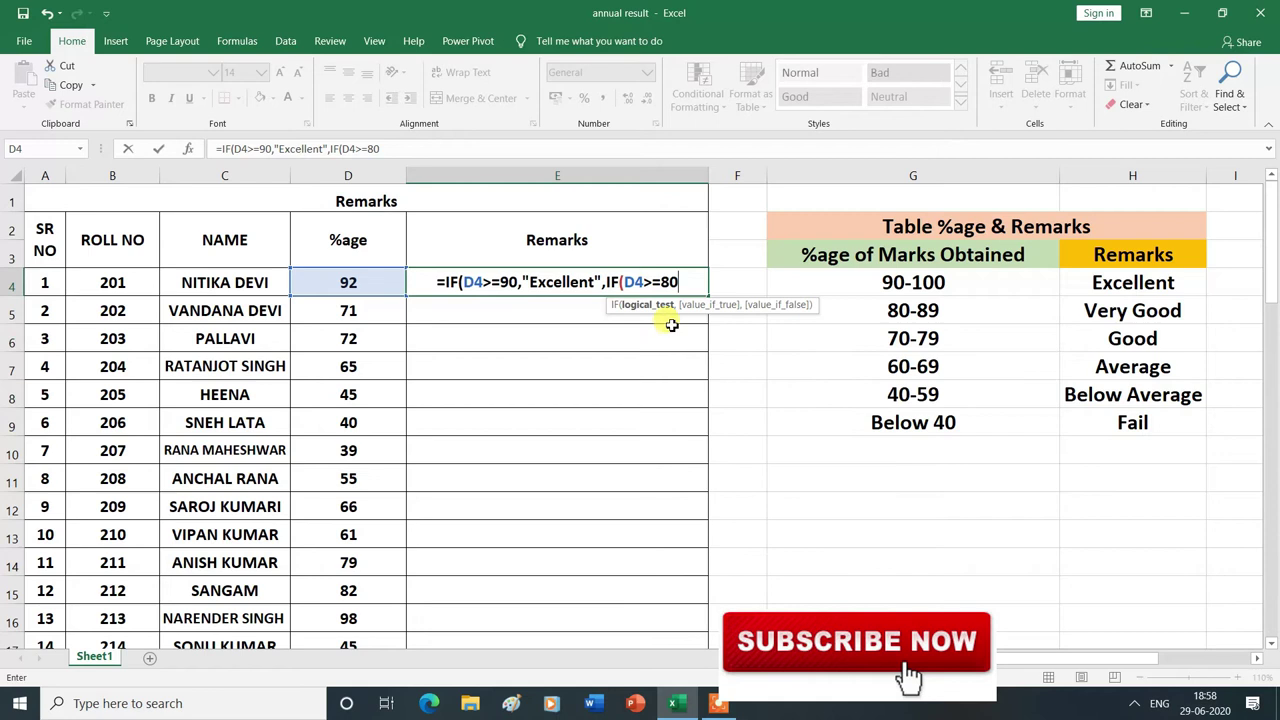
{"action": "type", "text": ","}
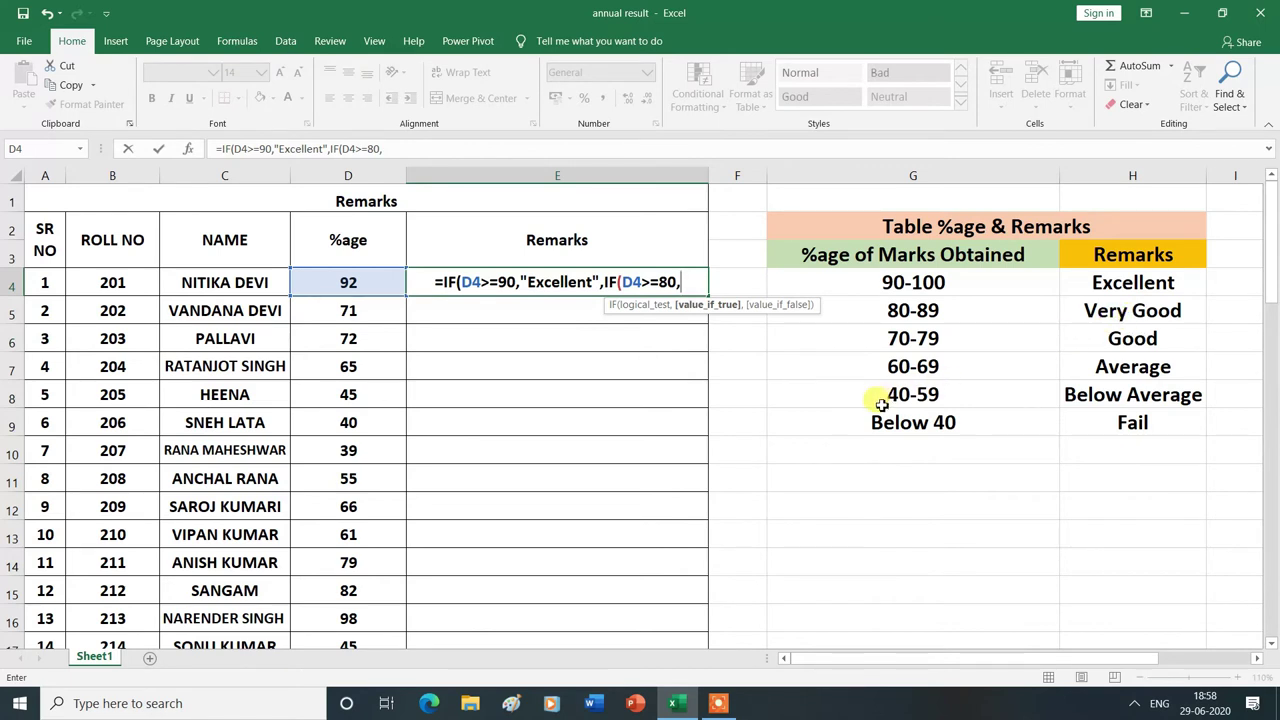
{"action": "type", "text": "\""}
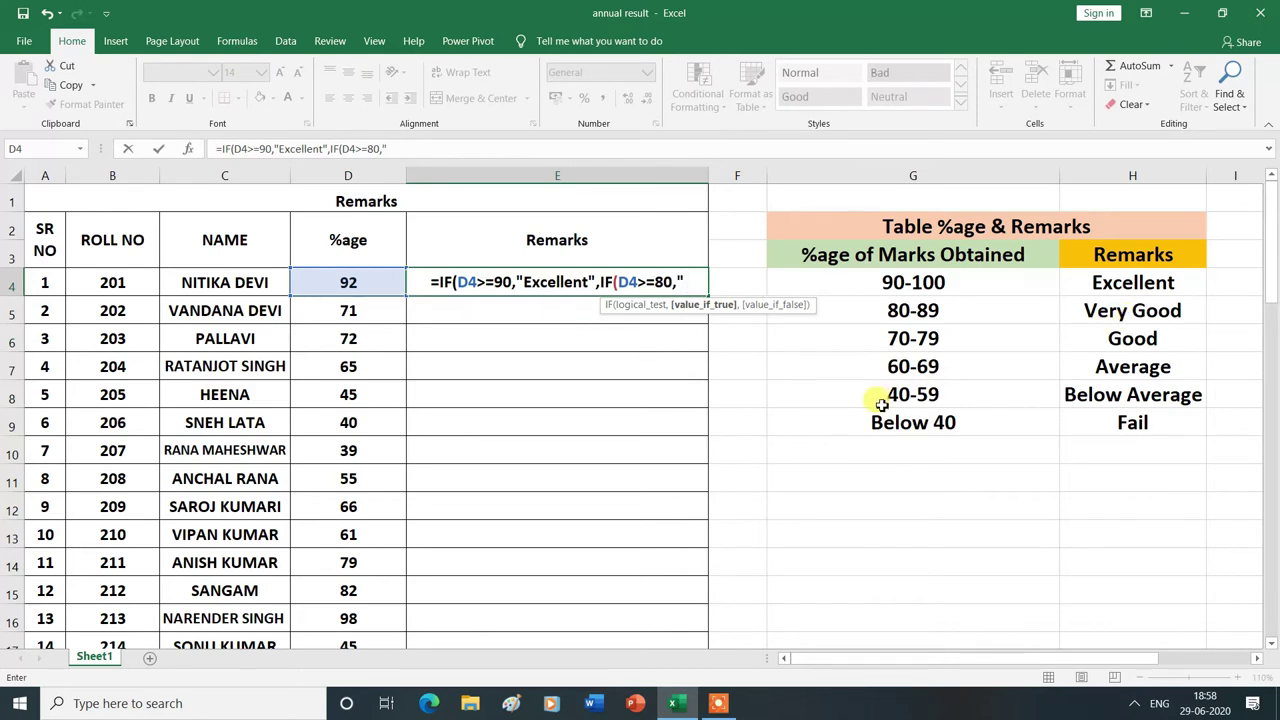
{"action": "type", "text": "Very Good"}
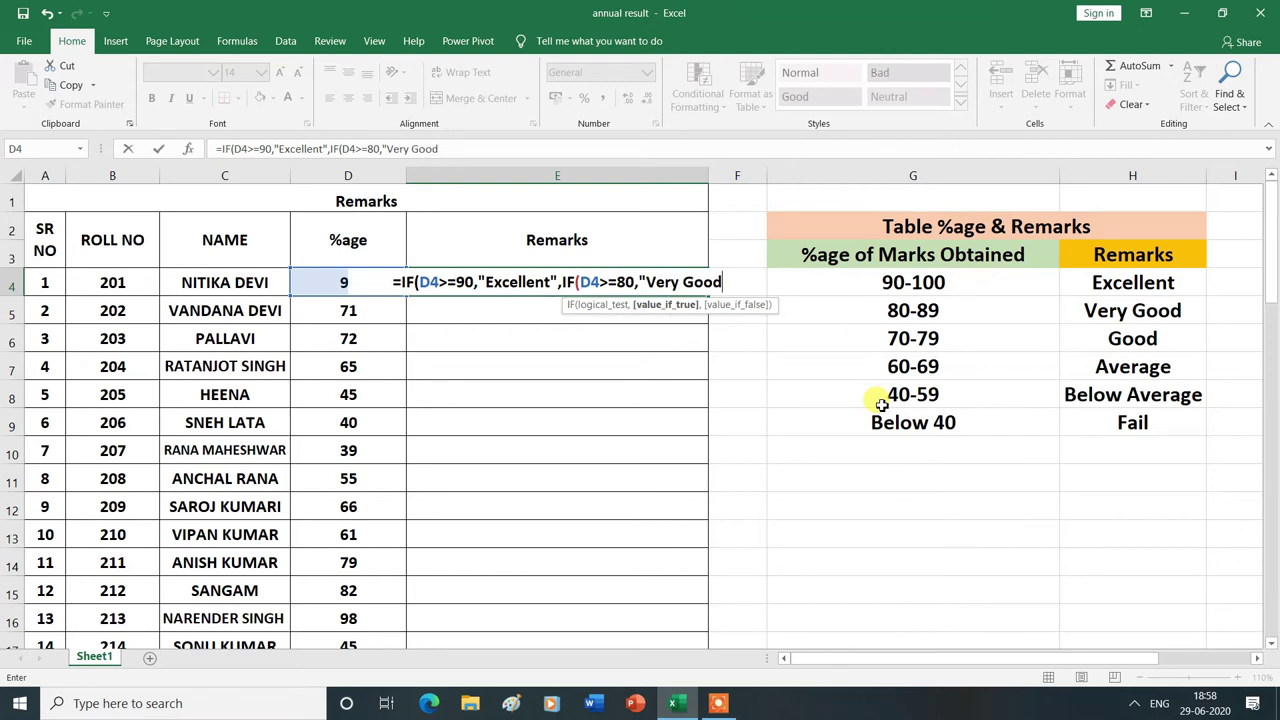
{"action": "type", "text": "\""}
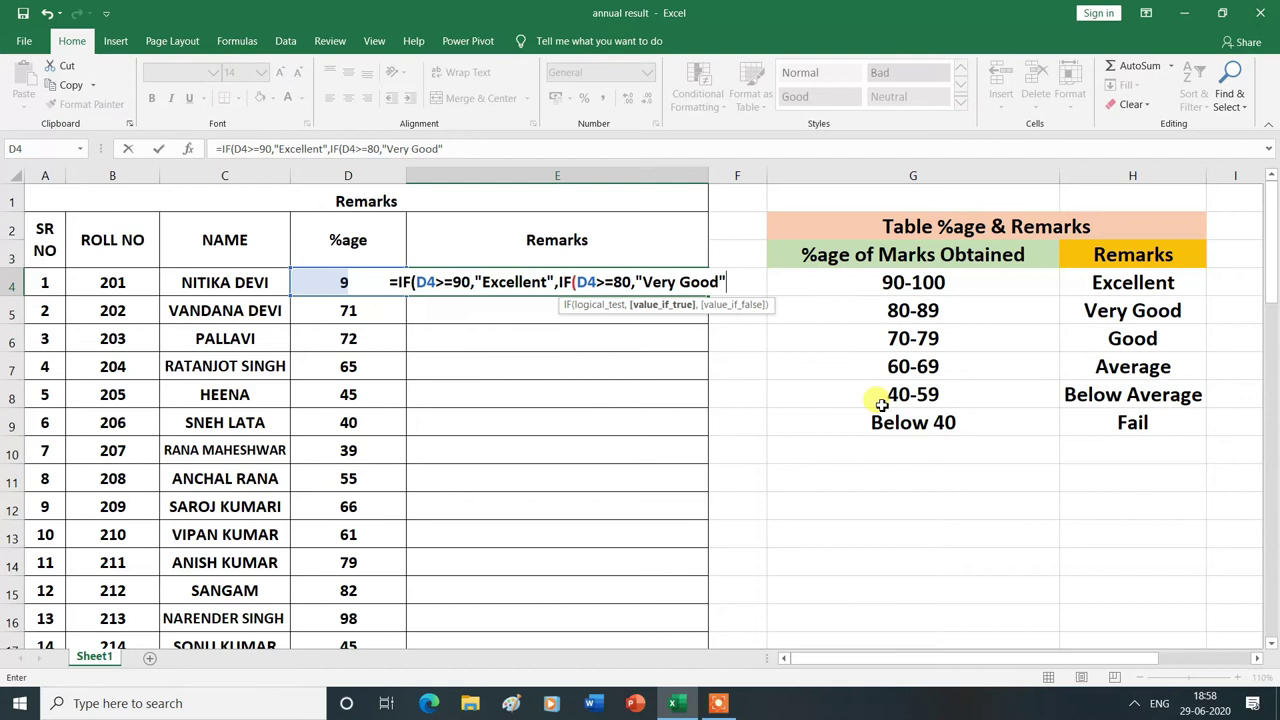
{"action": "type", "text": ","}
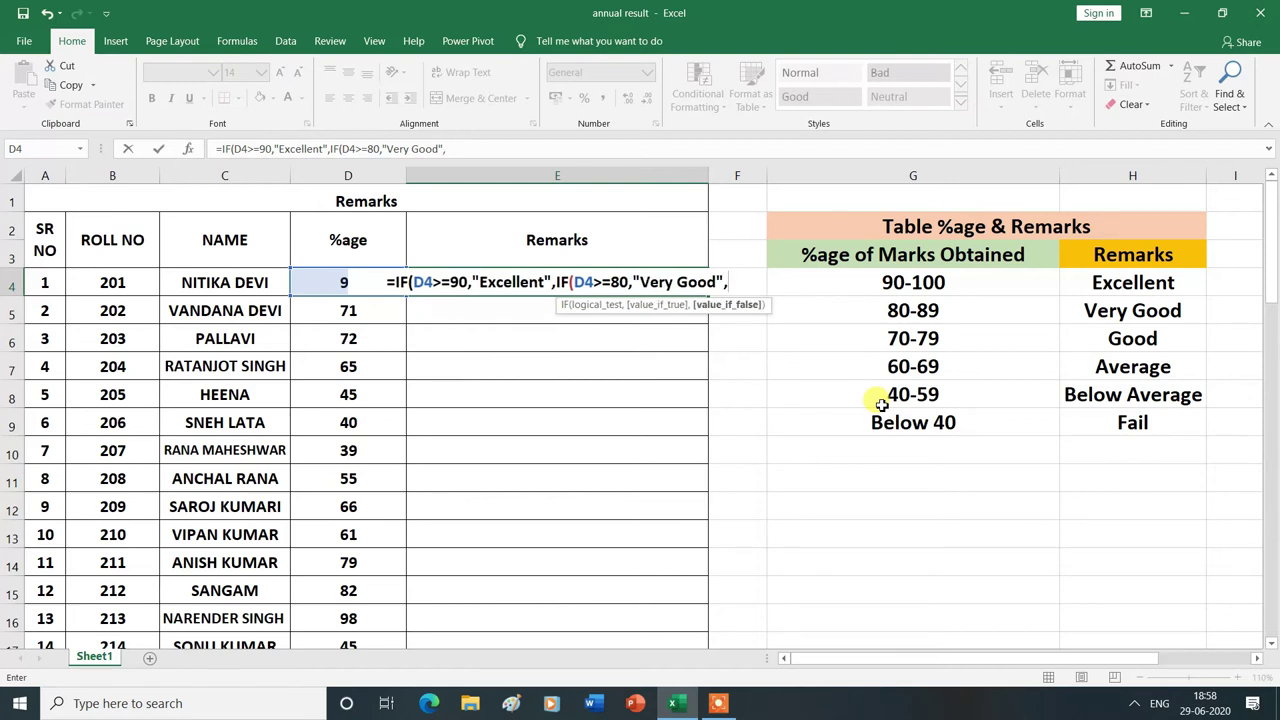
{"action": "type", "text": "if"}
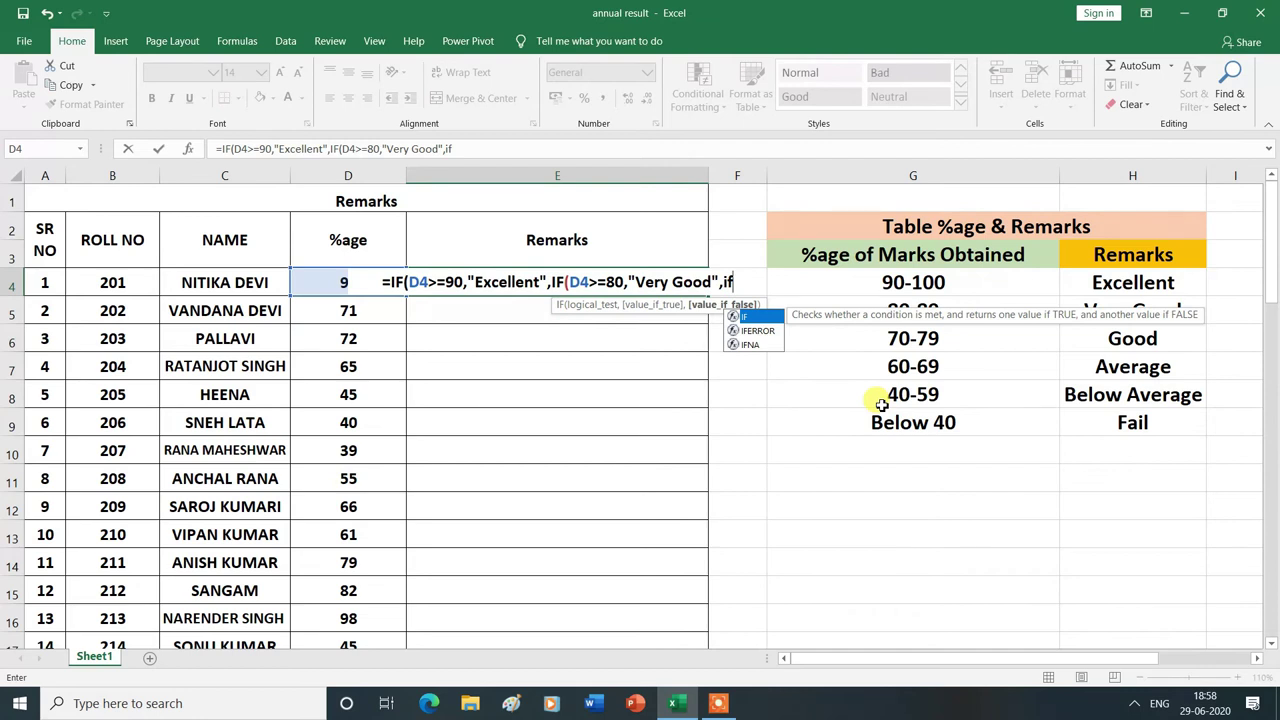
Step: Add a third nested IF returning "Good" when D4 is at least 70
{"action": "double_click", "coordinate": [759, 320]}
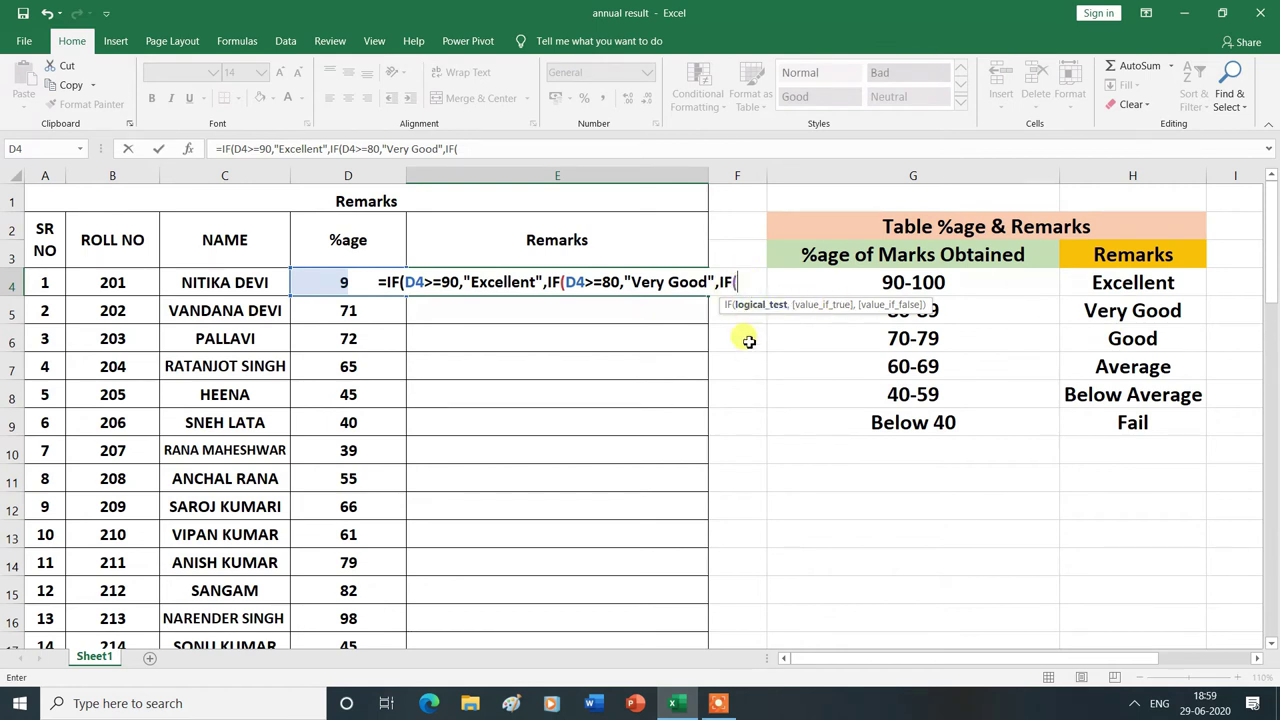
{"action": "type", "text": "D"}
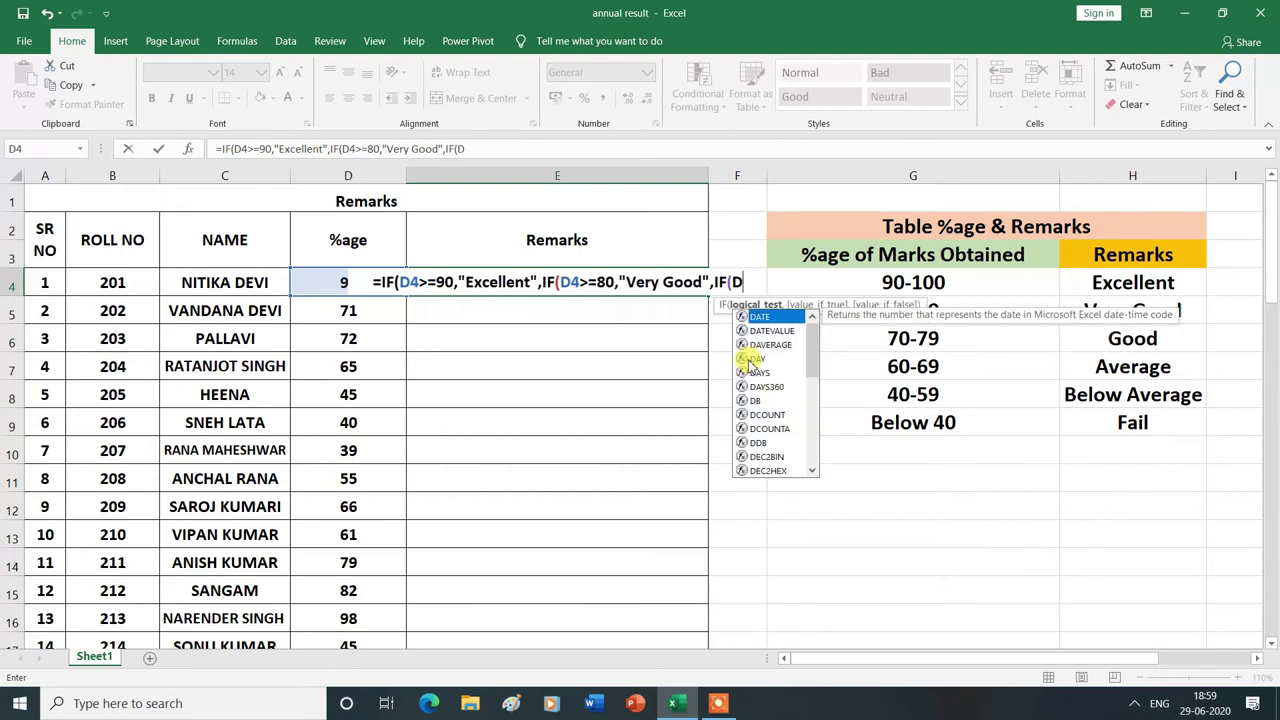
{"action": "type", "text": "4"}
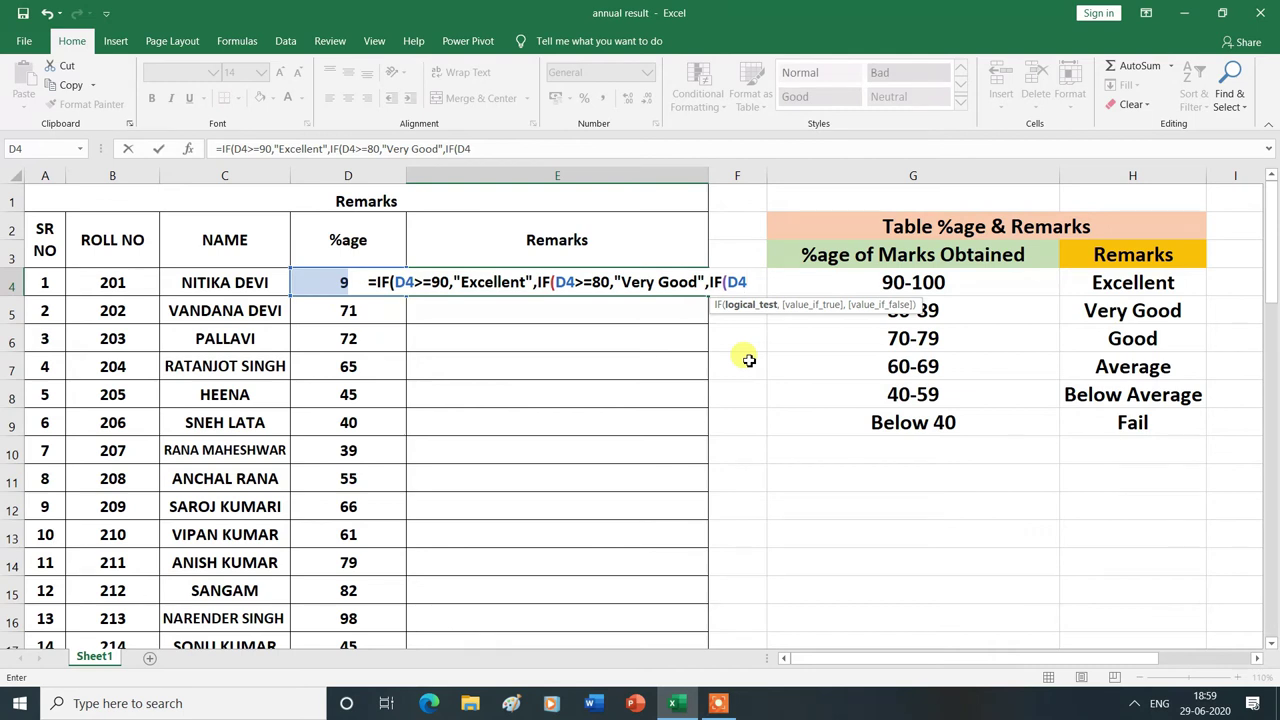
{"action": "type", "text": ">="}
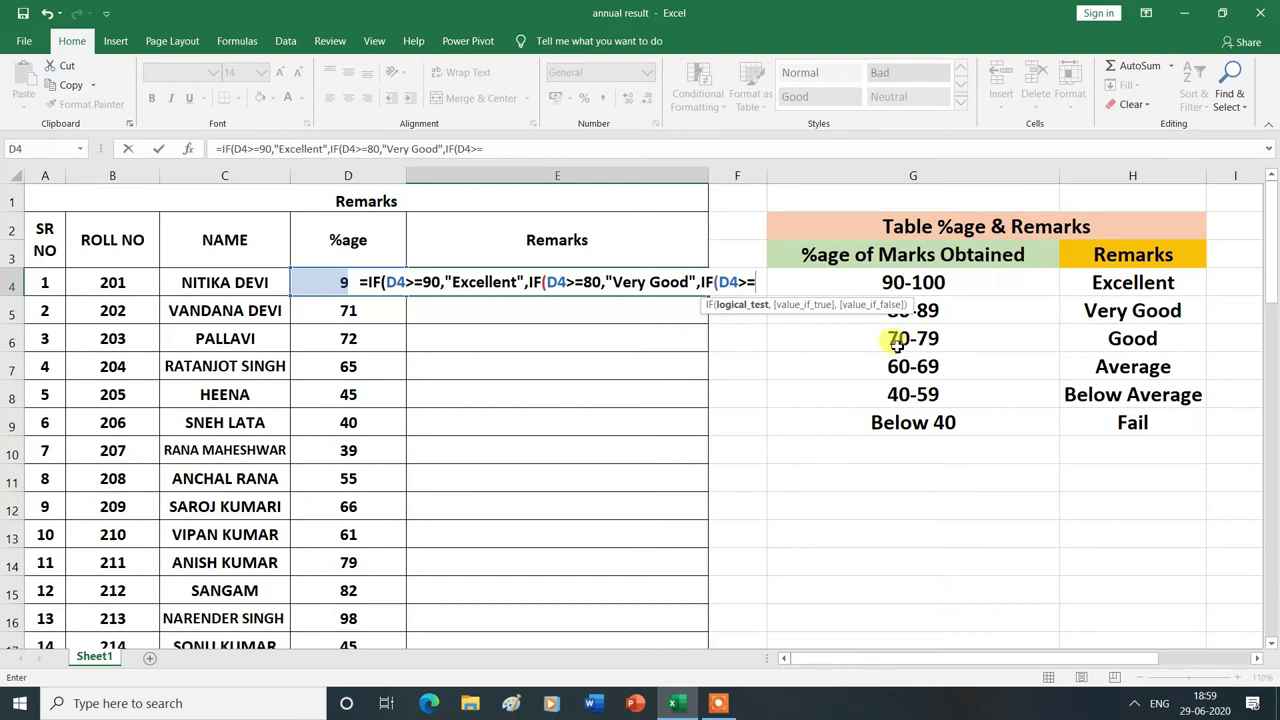
{"action": "type", "text": "70"}
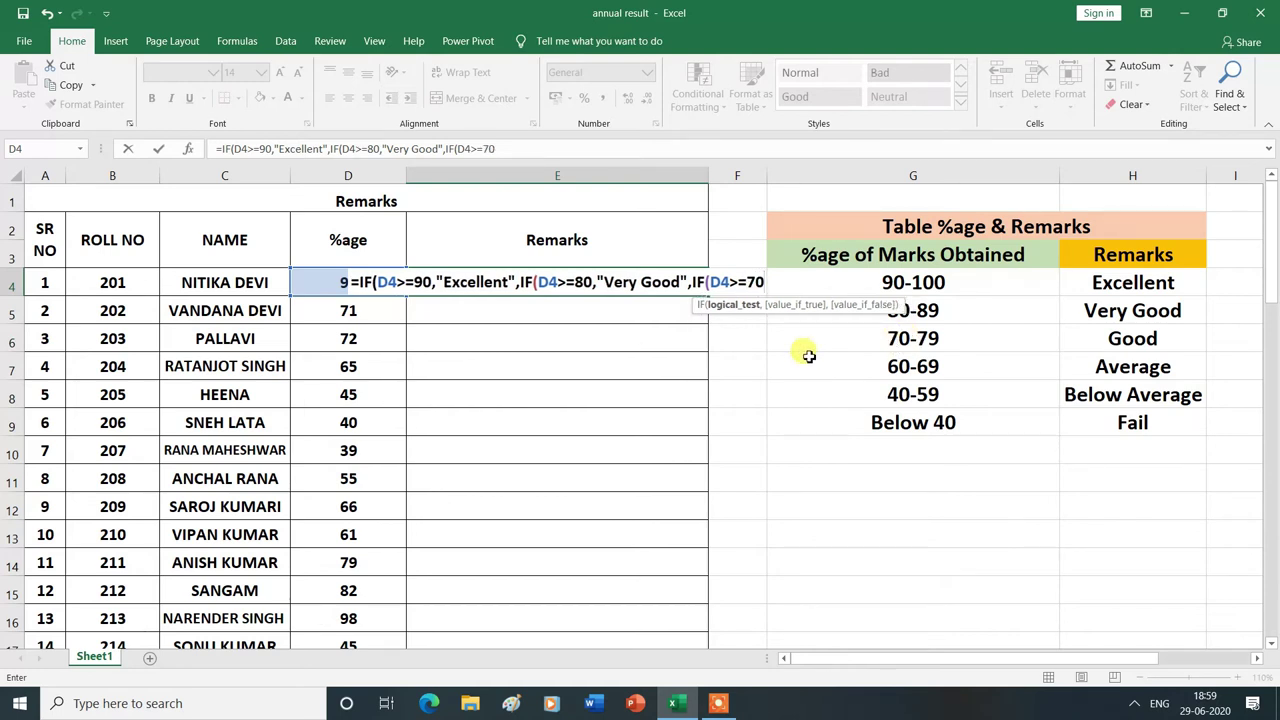
{"action": "type", "text": ","}
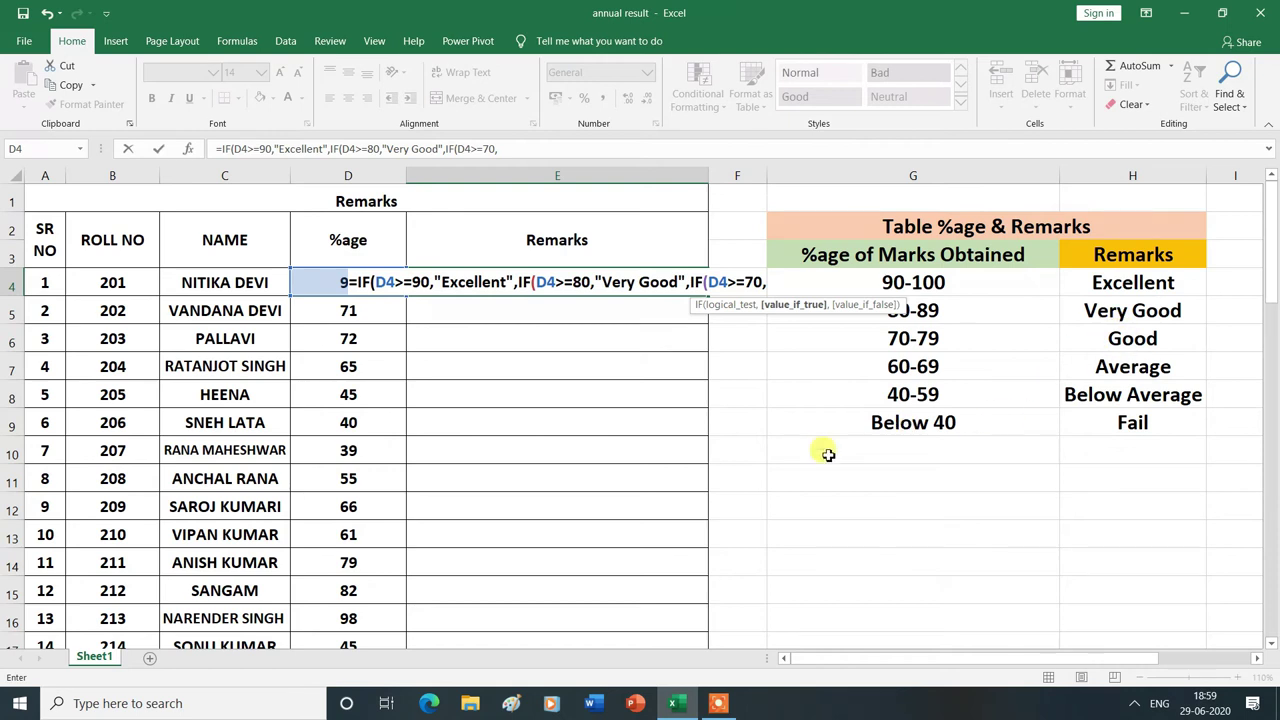
{"action": "type", "text": "\""}
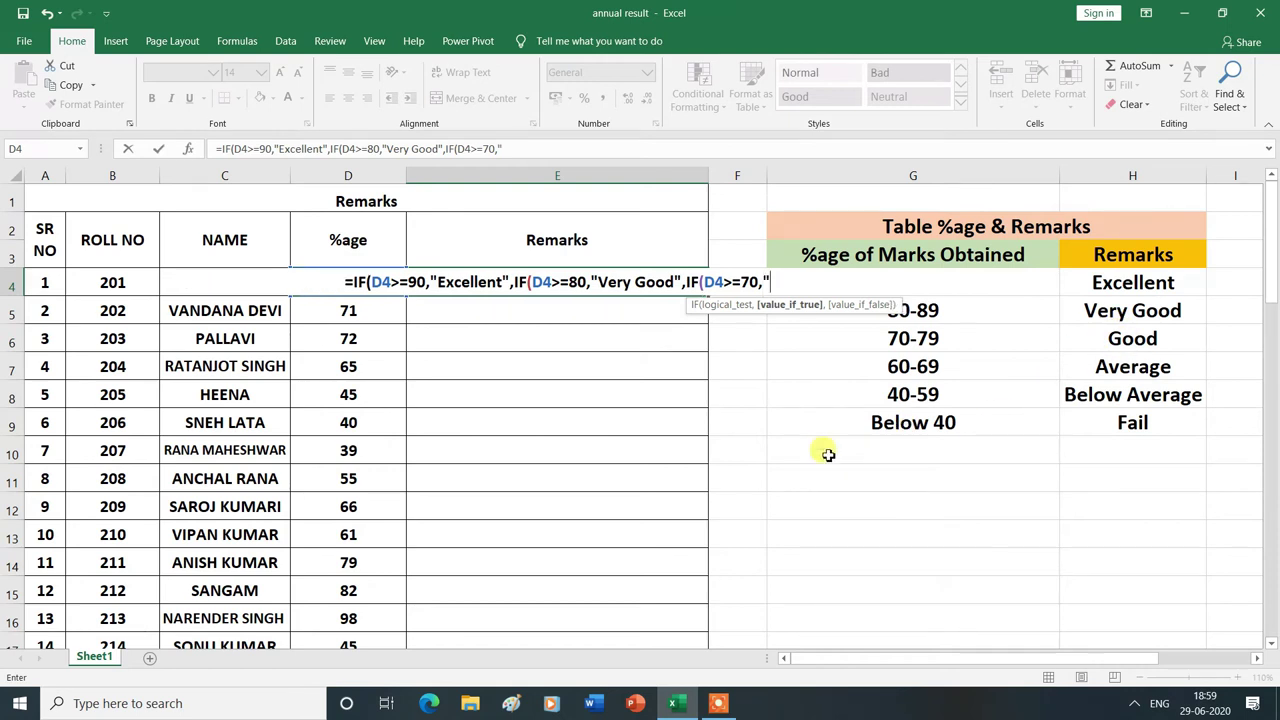
{"action": "type", "text": "Good"}
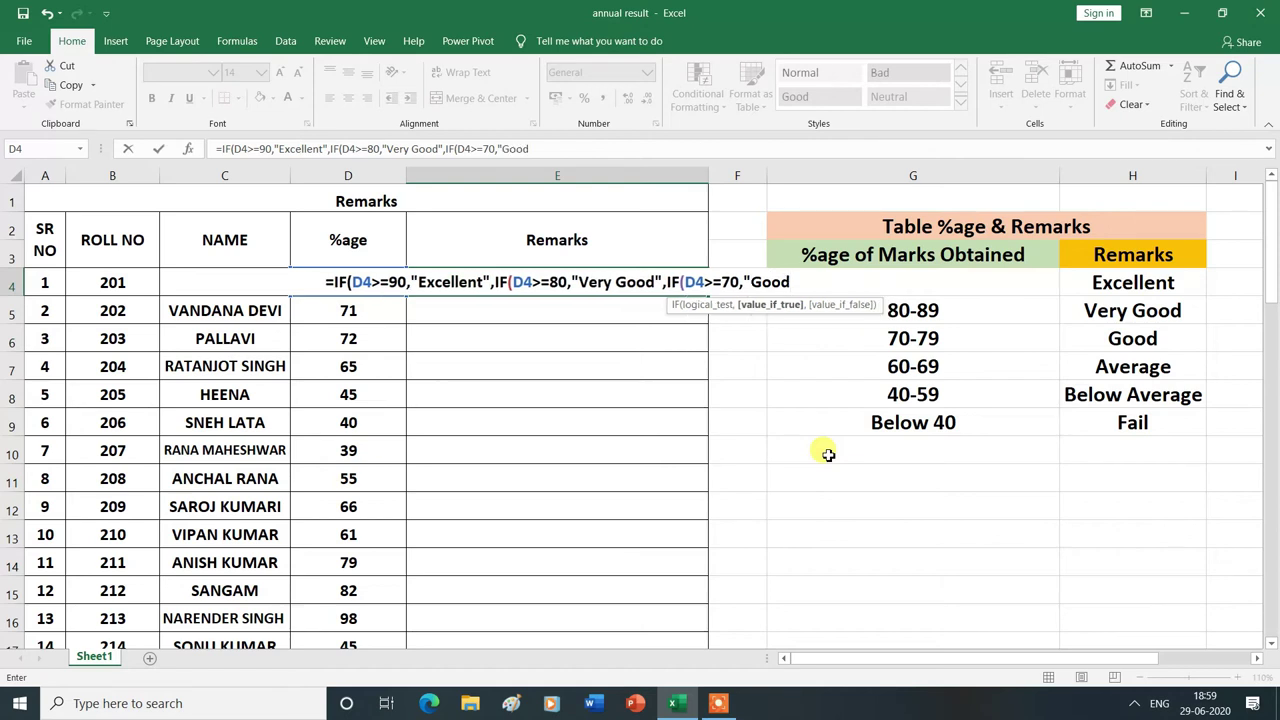
{"action": "type", "text": "\""}
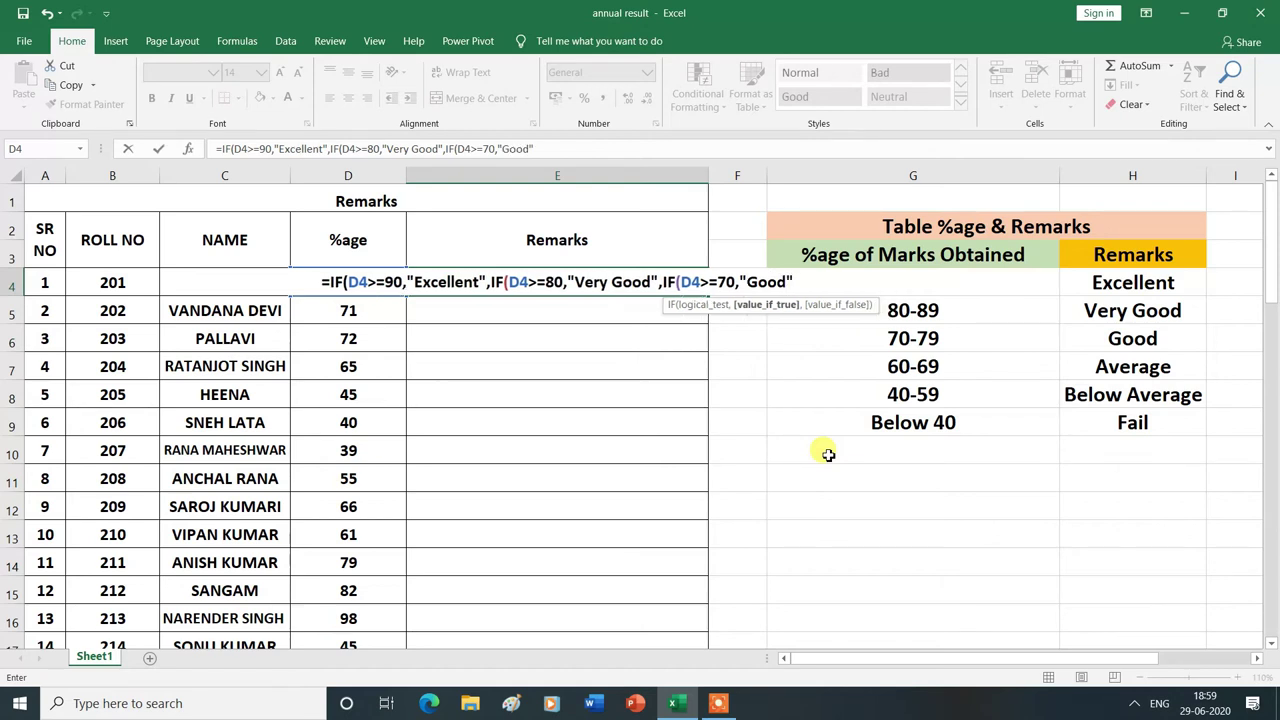
{"action": "type", "text": ","}
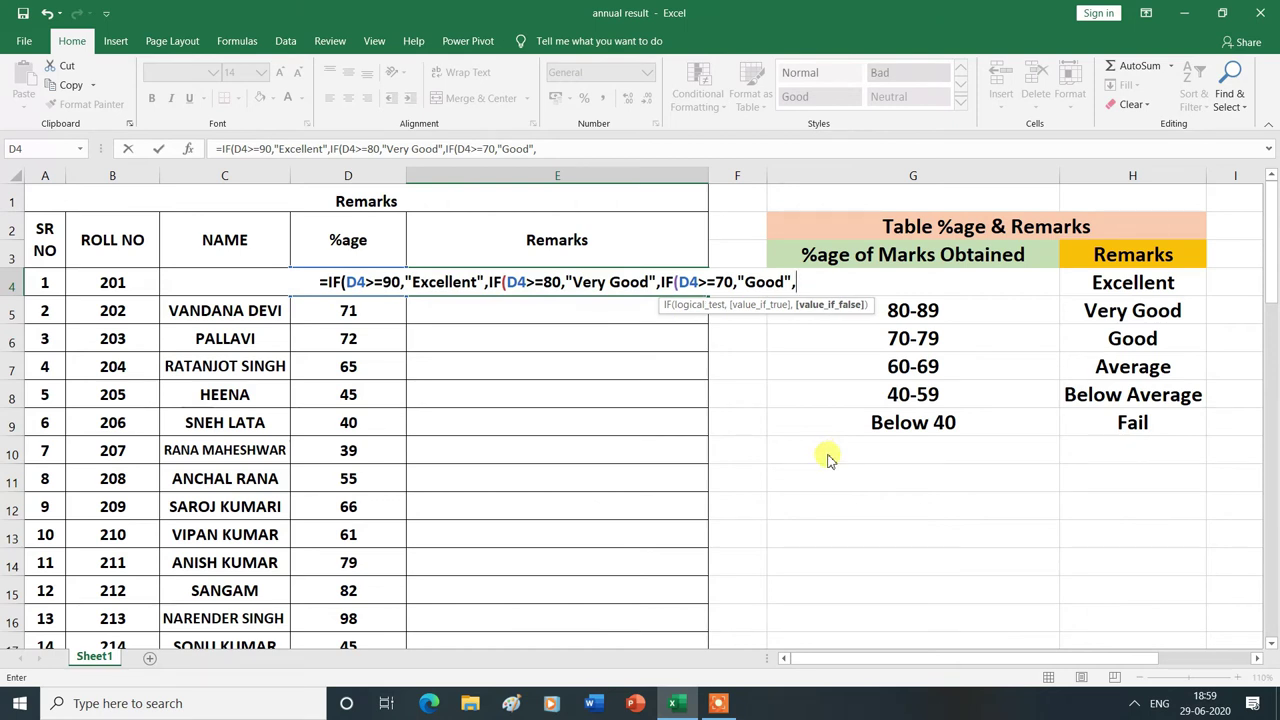
{"action": "type", "text": "if"}
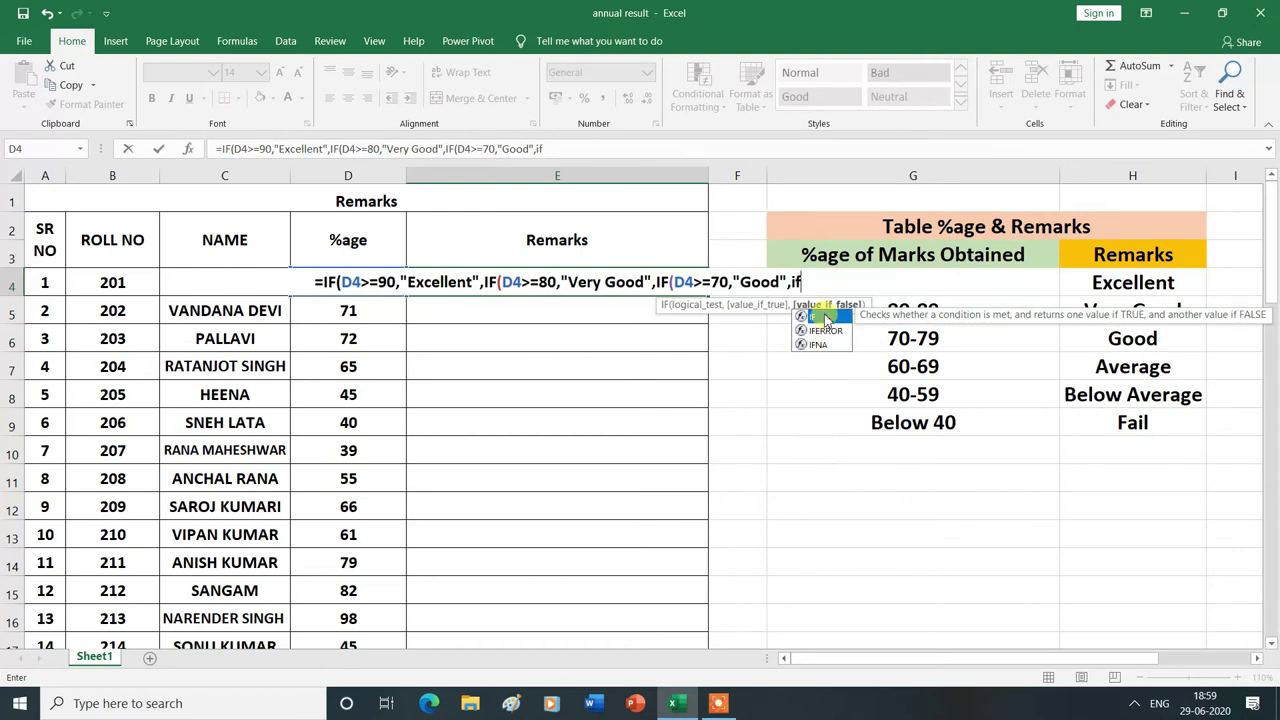
Step: Add a fourth nested IF returning "Average" when D4 is at least 60
{"action": "double_click", "coordinate": [826, 317]}
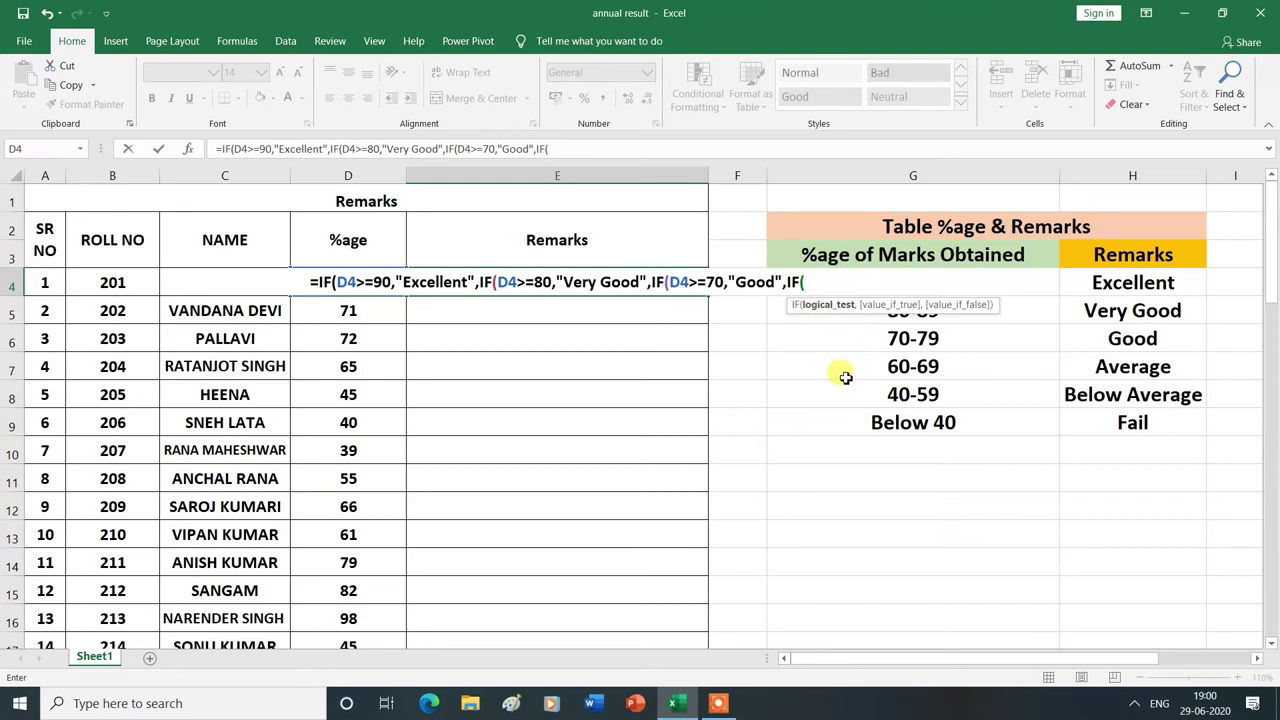
{"action": "type", "text": "D"}
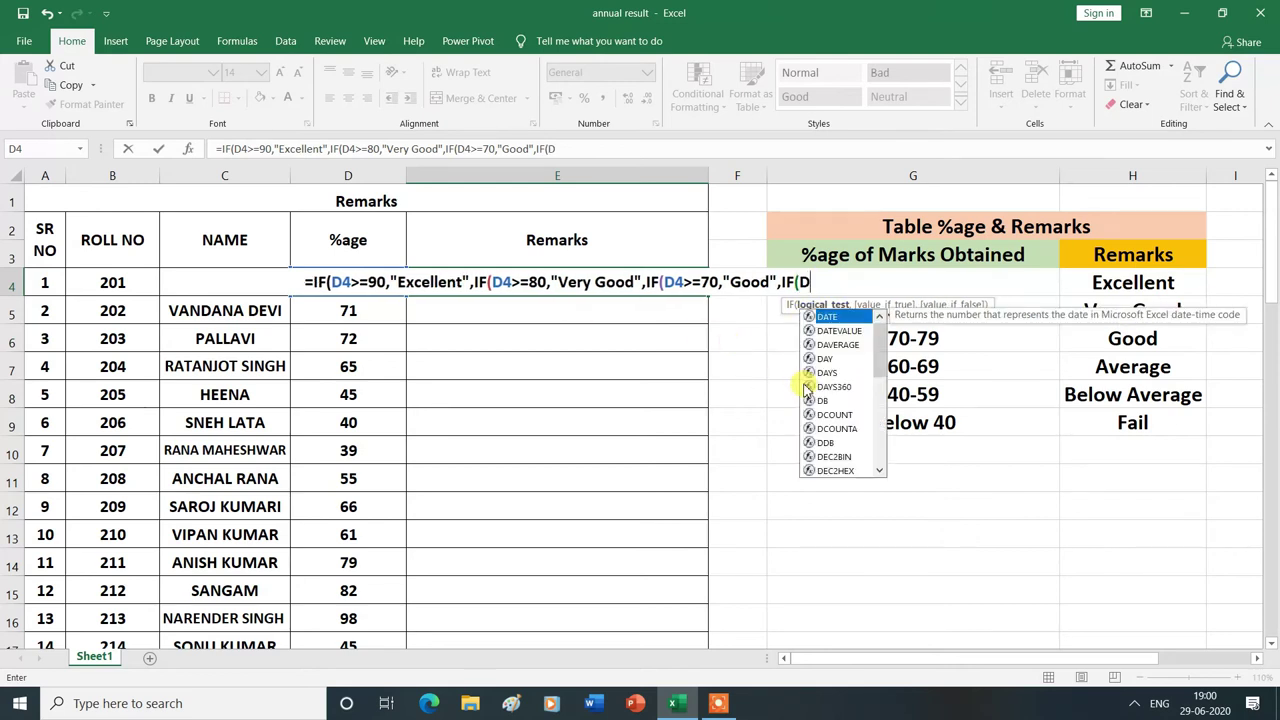
{"action": "type", "text": "4"}
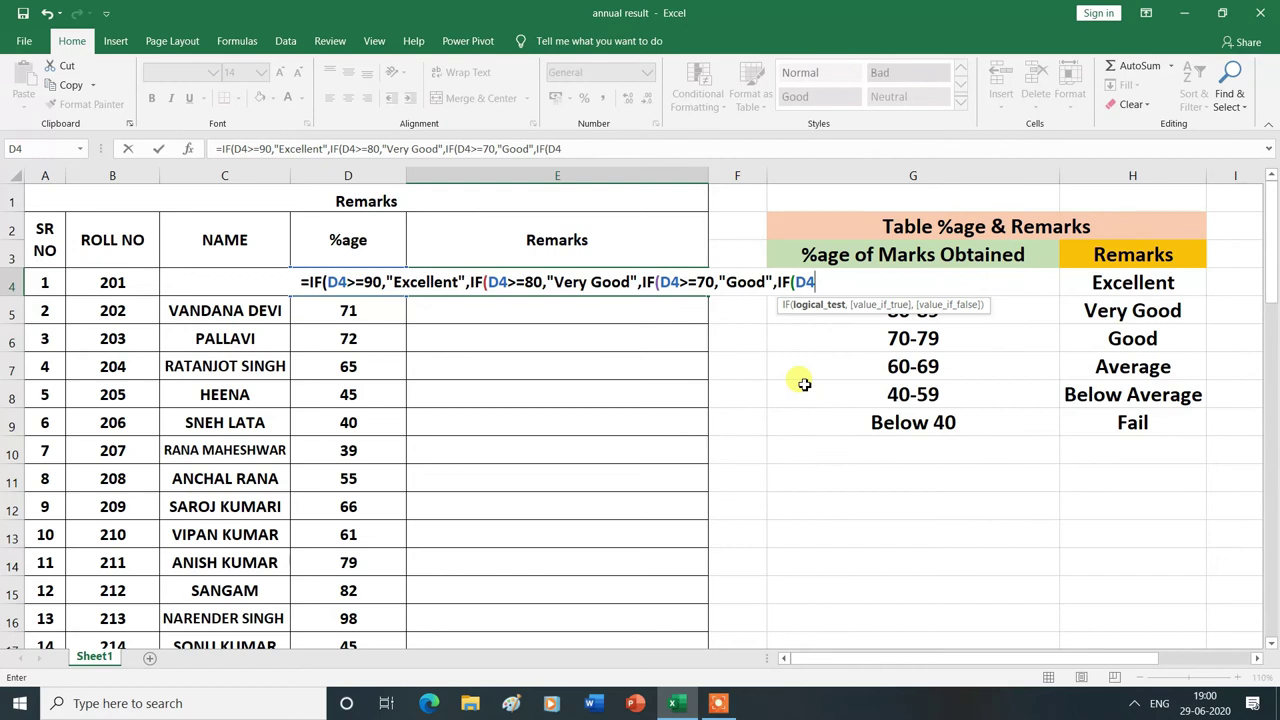
{"action": "type", "text": ">"}
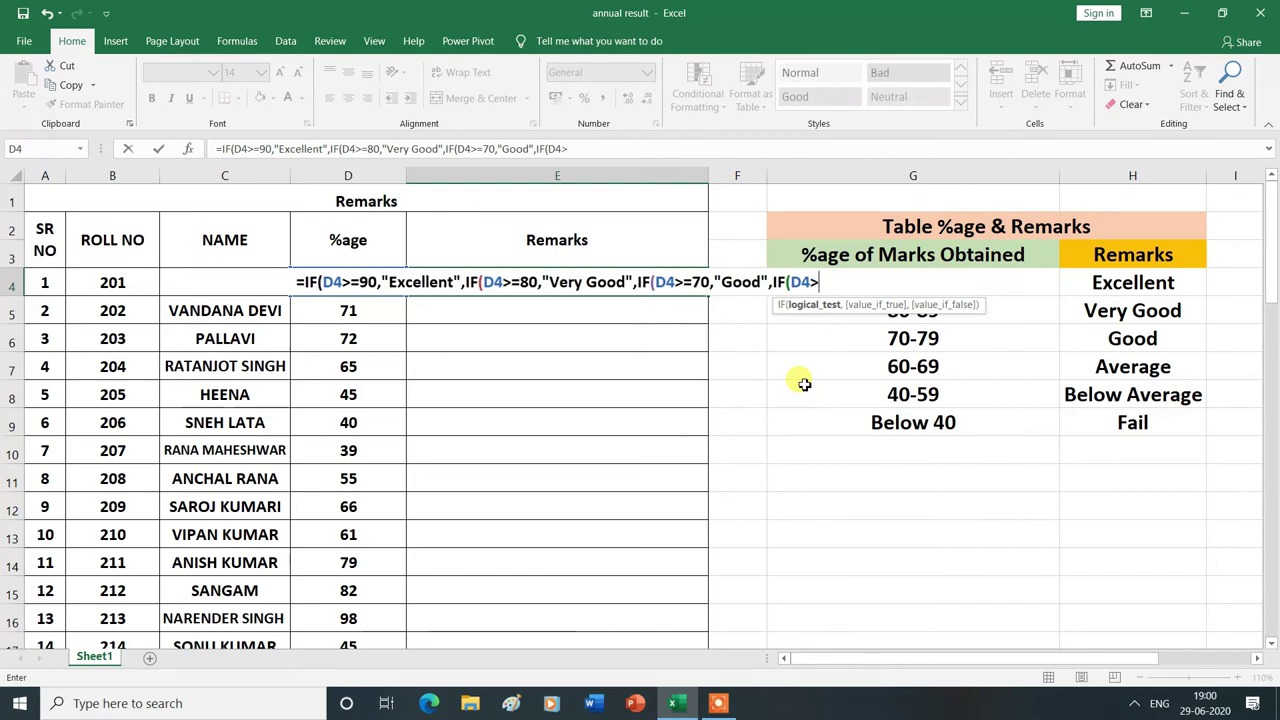
{"action": "type", "text": "="}
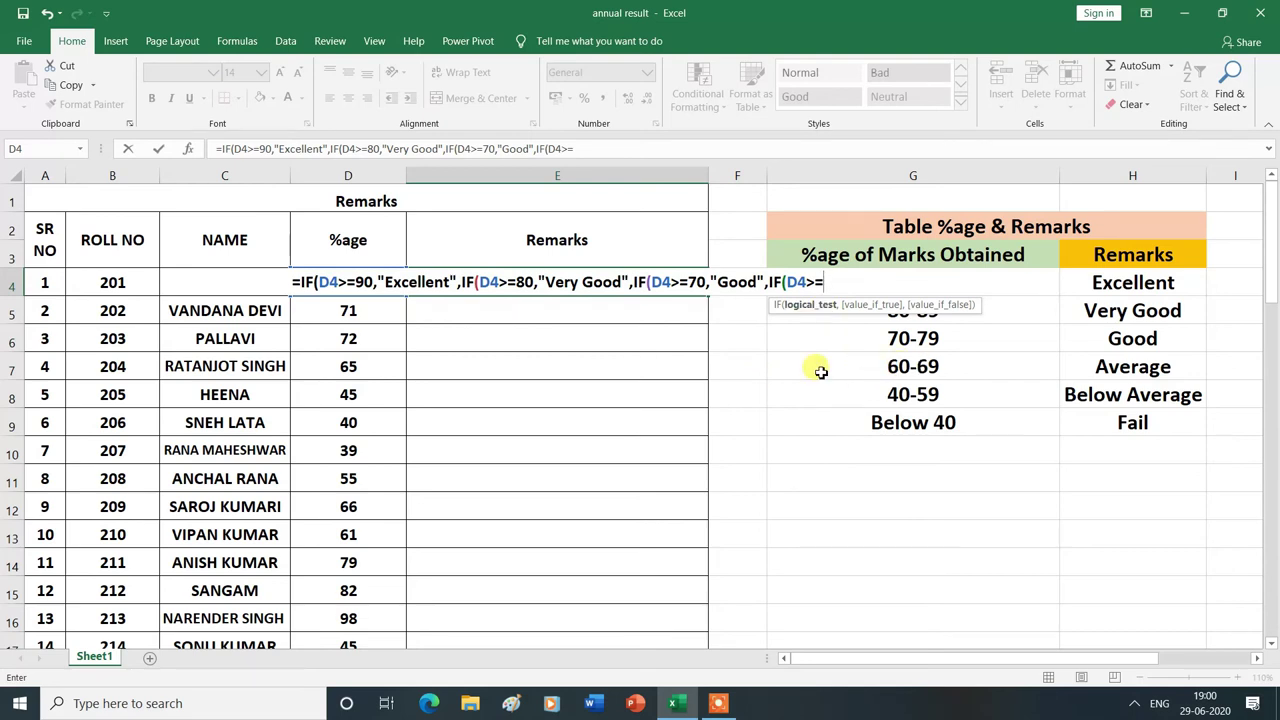
{"action": "type", "text": "60"}
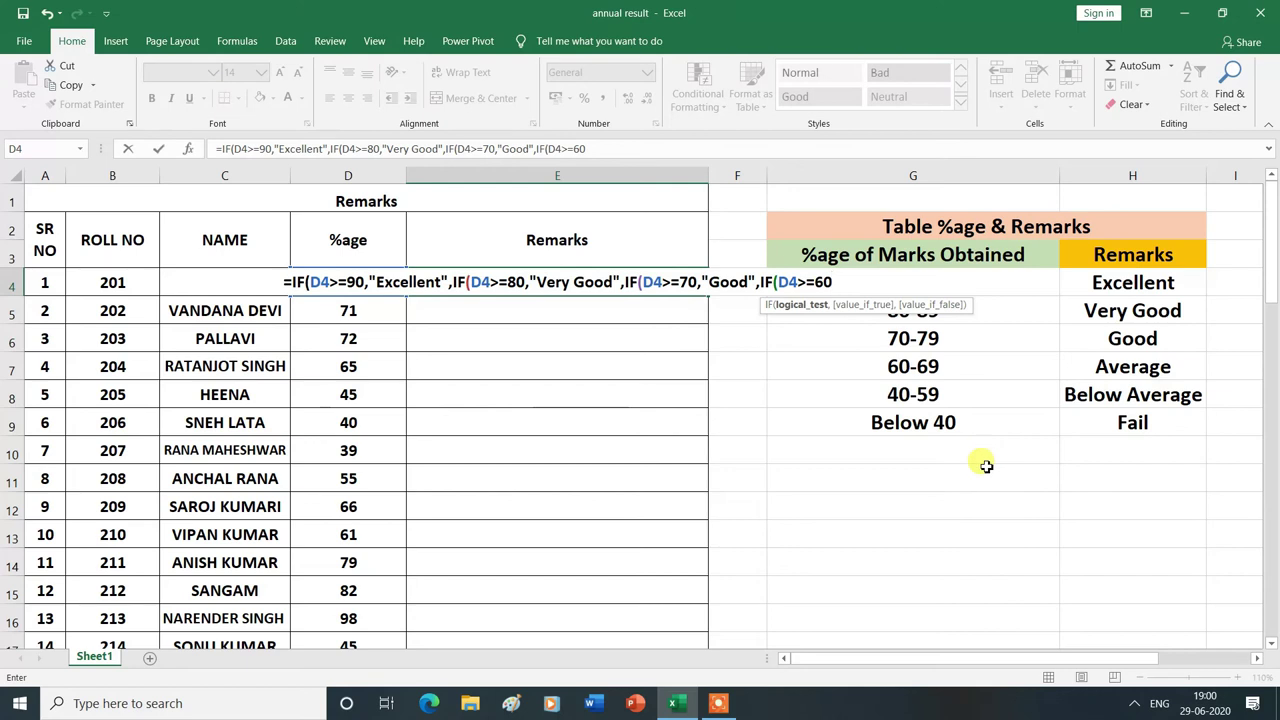
{"action": "type", "text": ","}
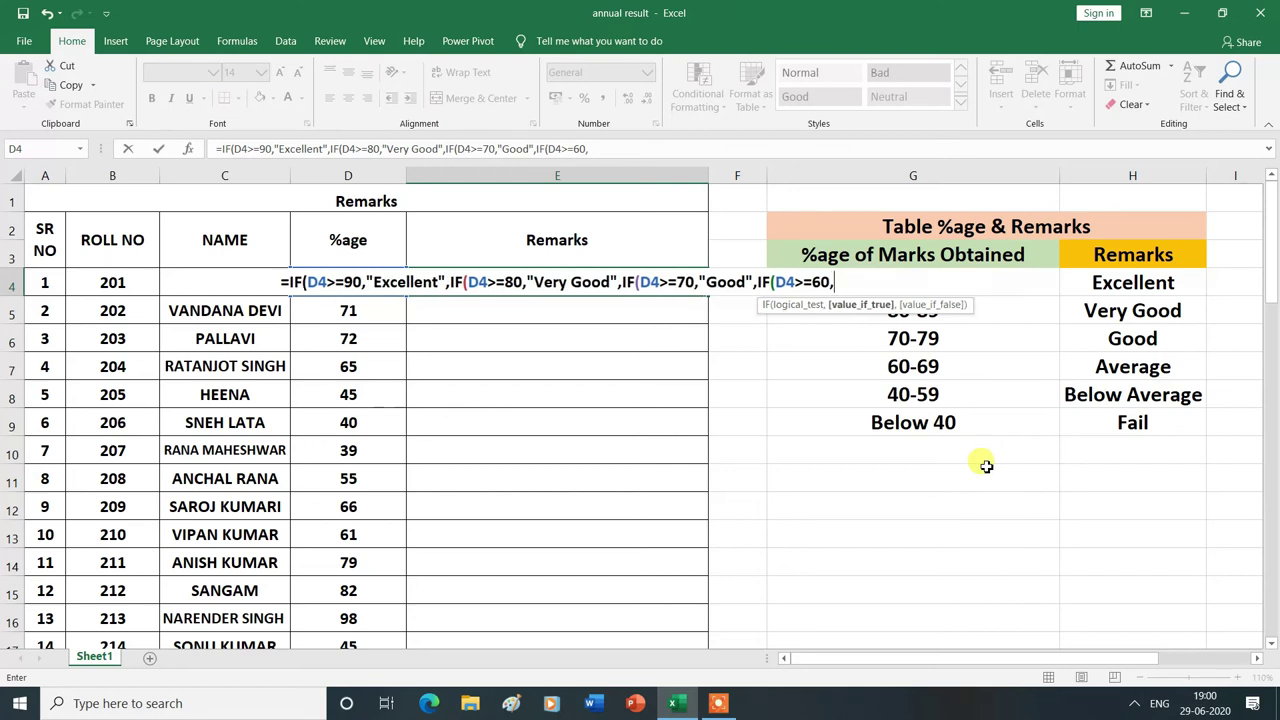
{"action": "type", "text": "\""}
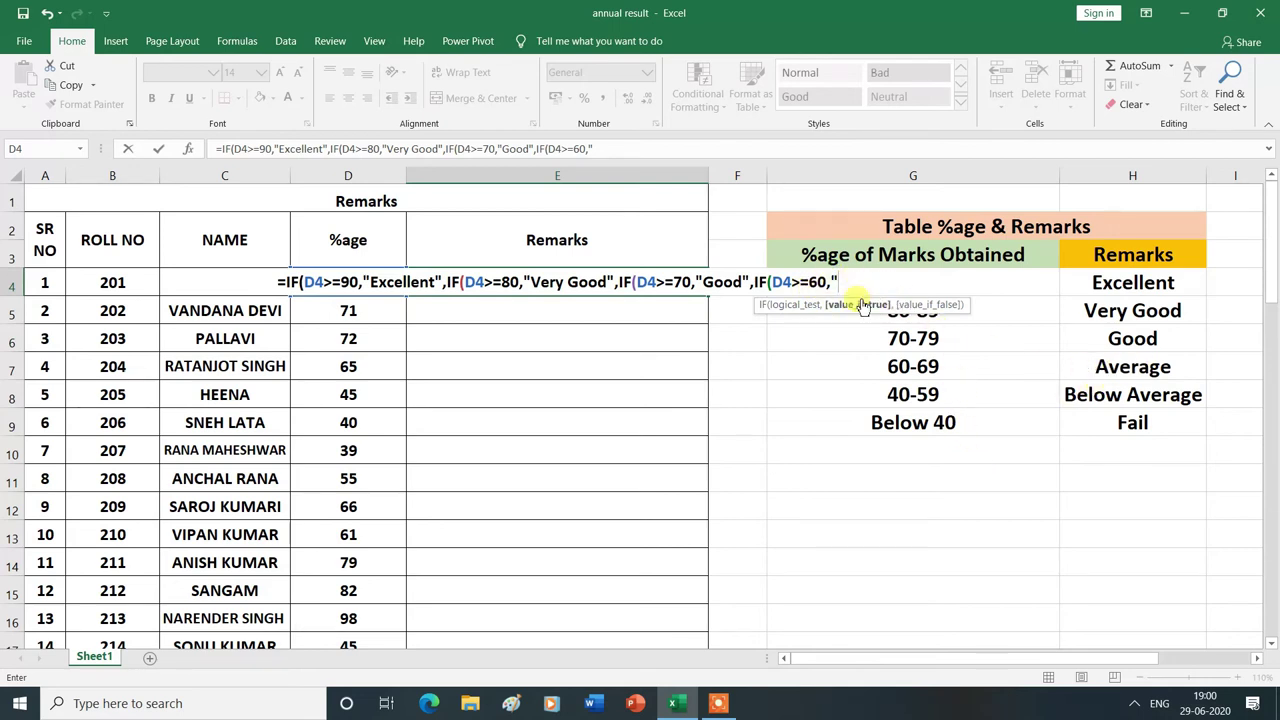
{"action": "type", "text": "Average"}
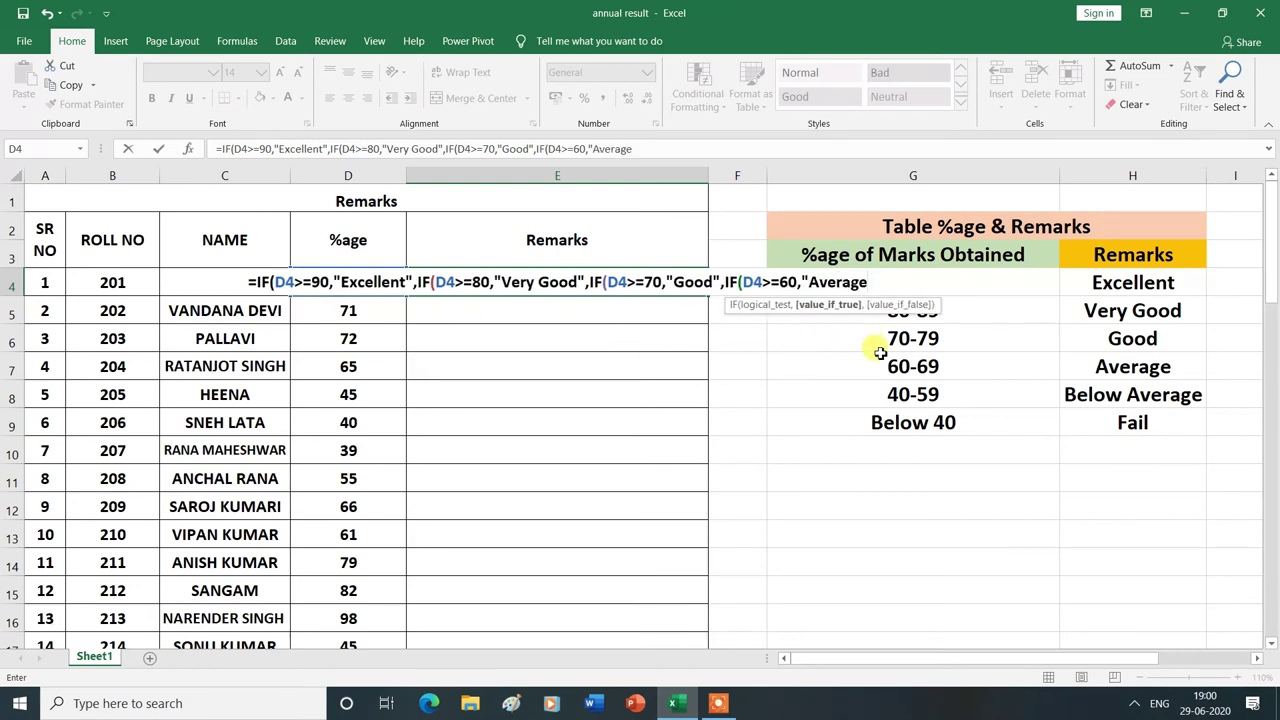
{"action": "type", "text": "\""}
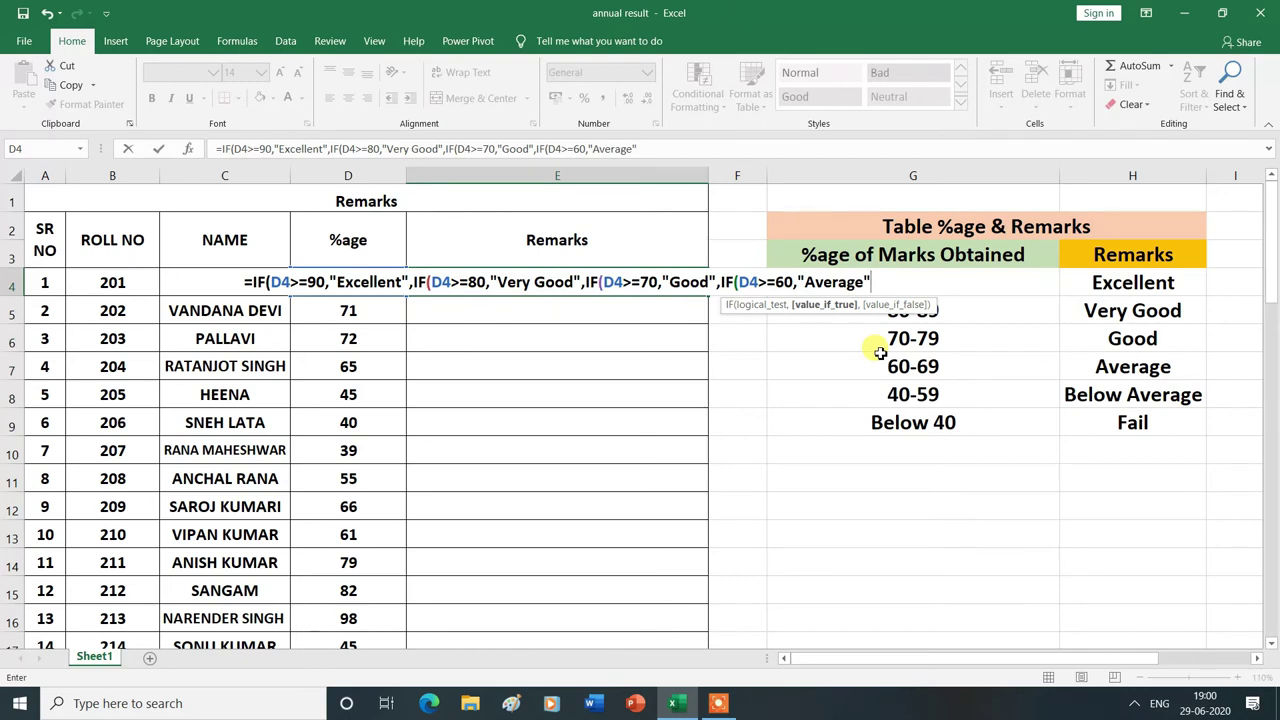
{"action": "type", "text": ","}
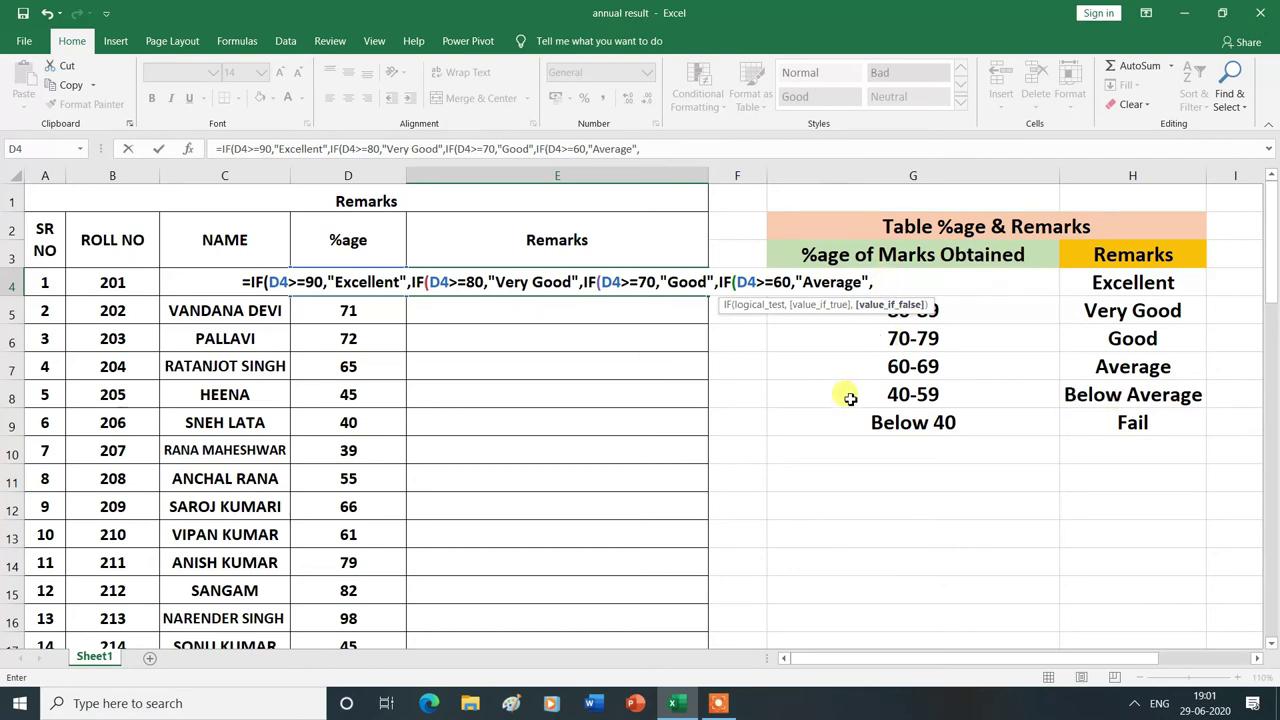
{"action": "type", "text": "if"}
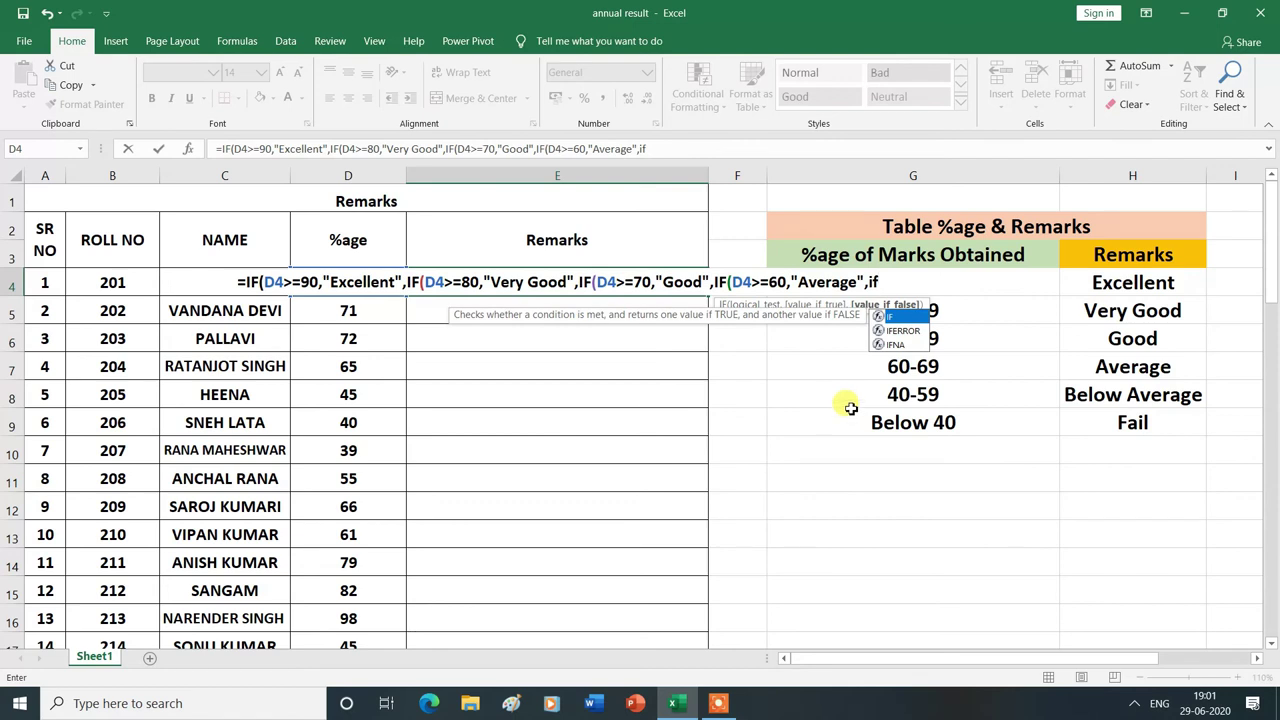
Step: Add a fifth nested IF returning "Below Average" when D4 is at least 40
{"action": "double_click", "coordinate": [903, 317]}
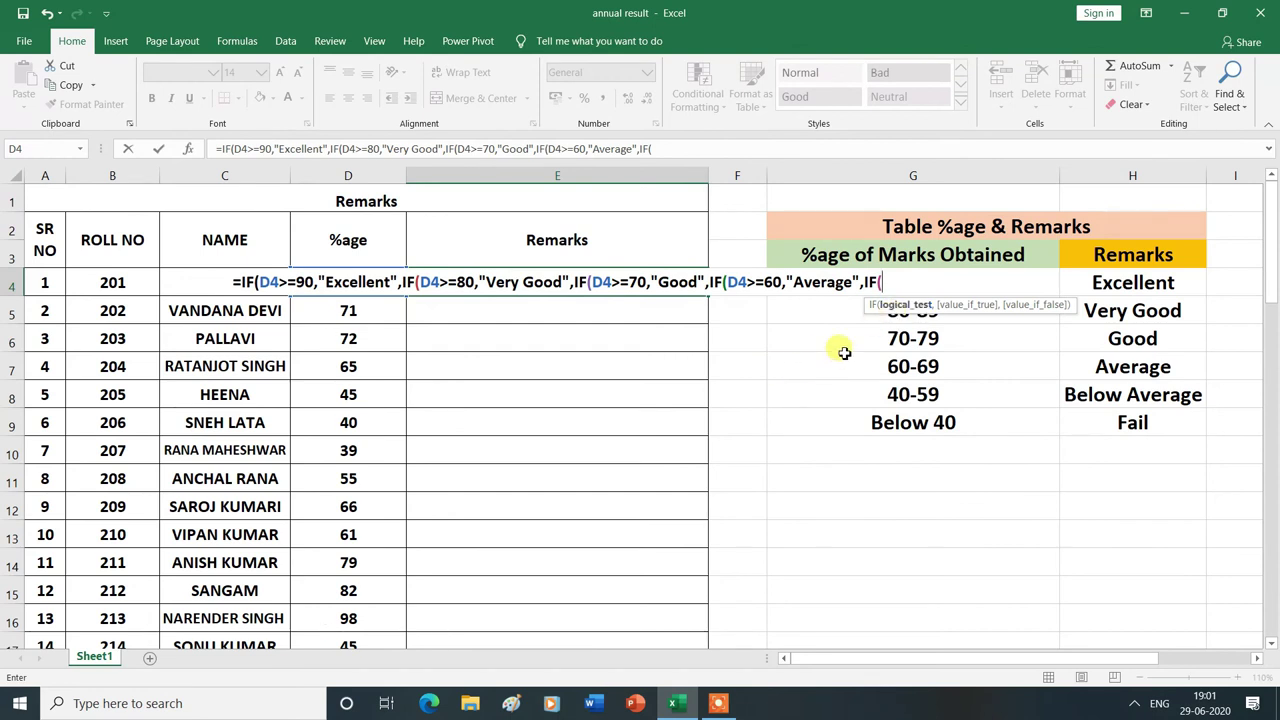
{"action": "type", "text": "D4"}
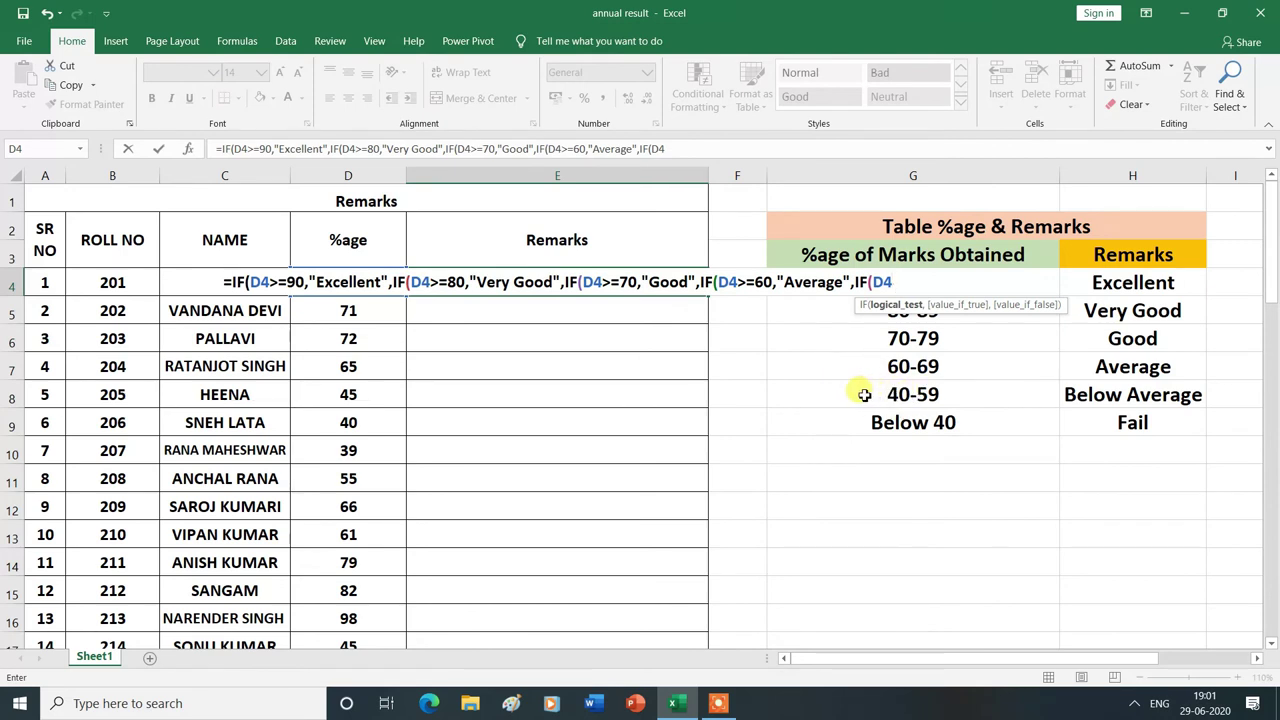
{"action": "type", "text": ">"}
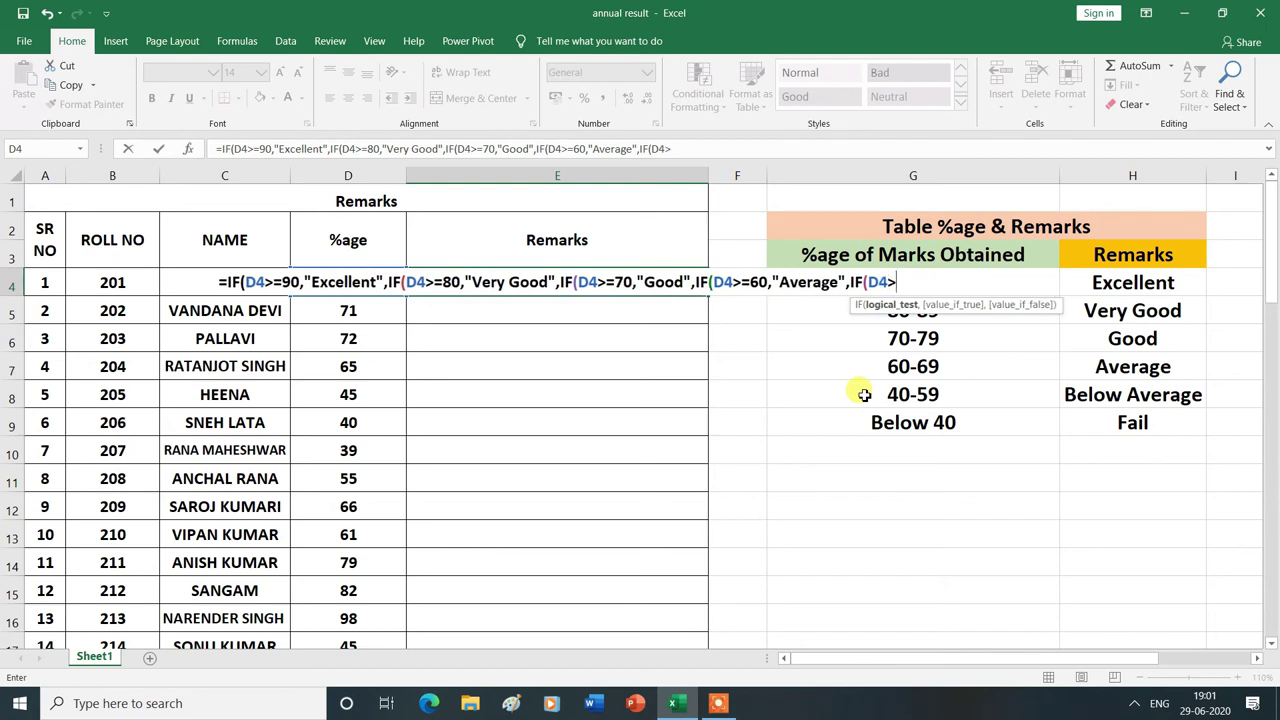
{"action": "type", "text": "=40"}
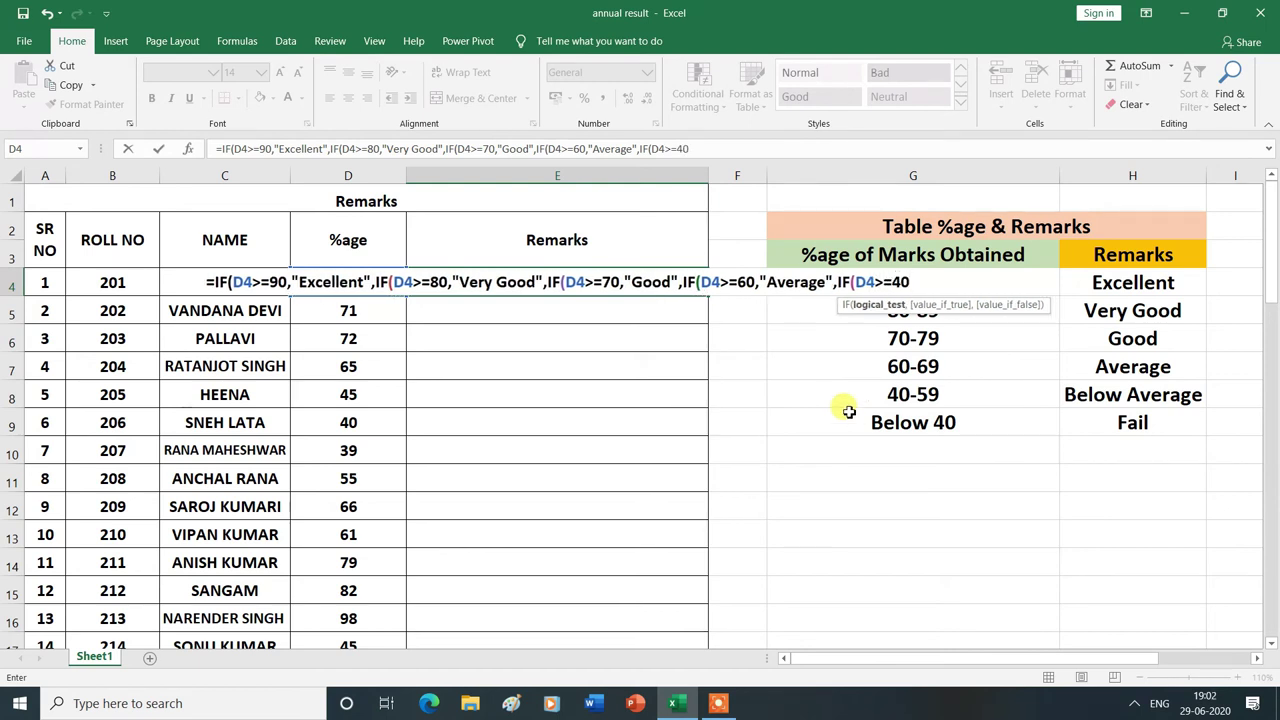
{"action": "type", "text": ","}
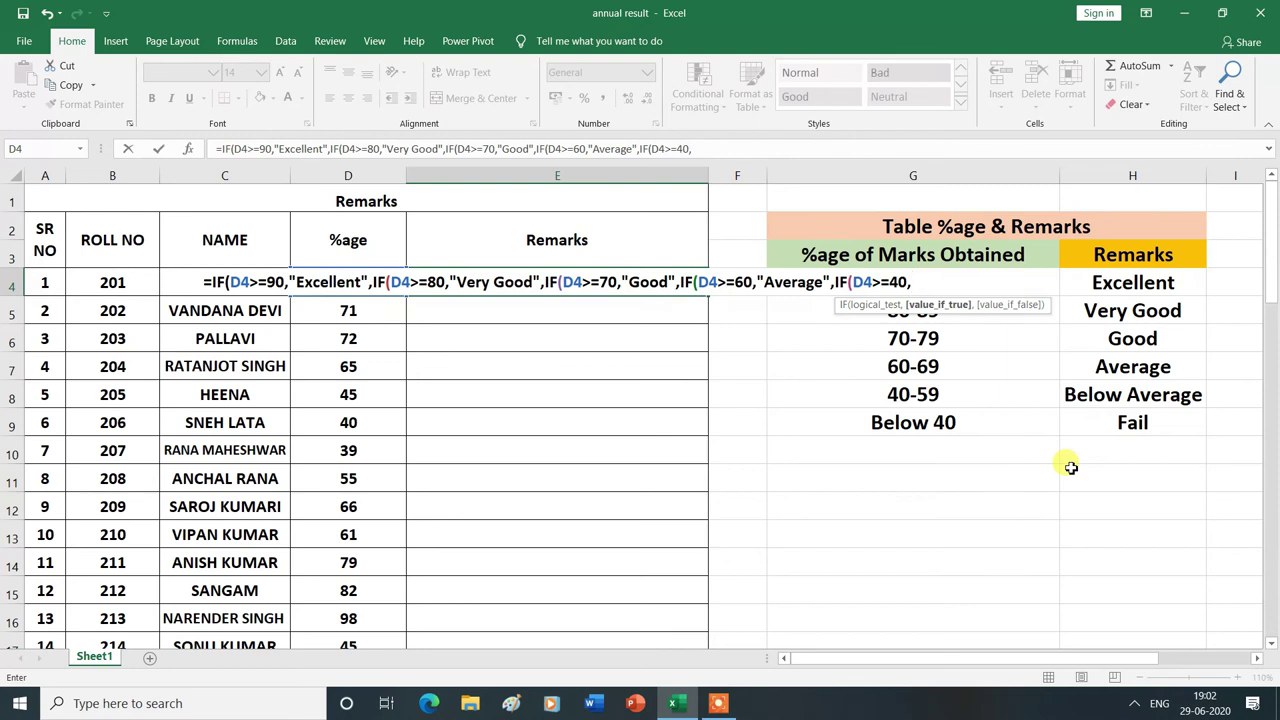
{"action": "type", "text": "\""}
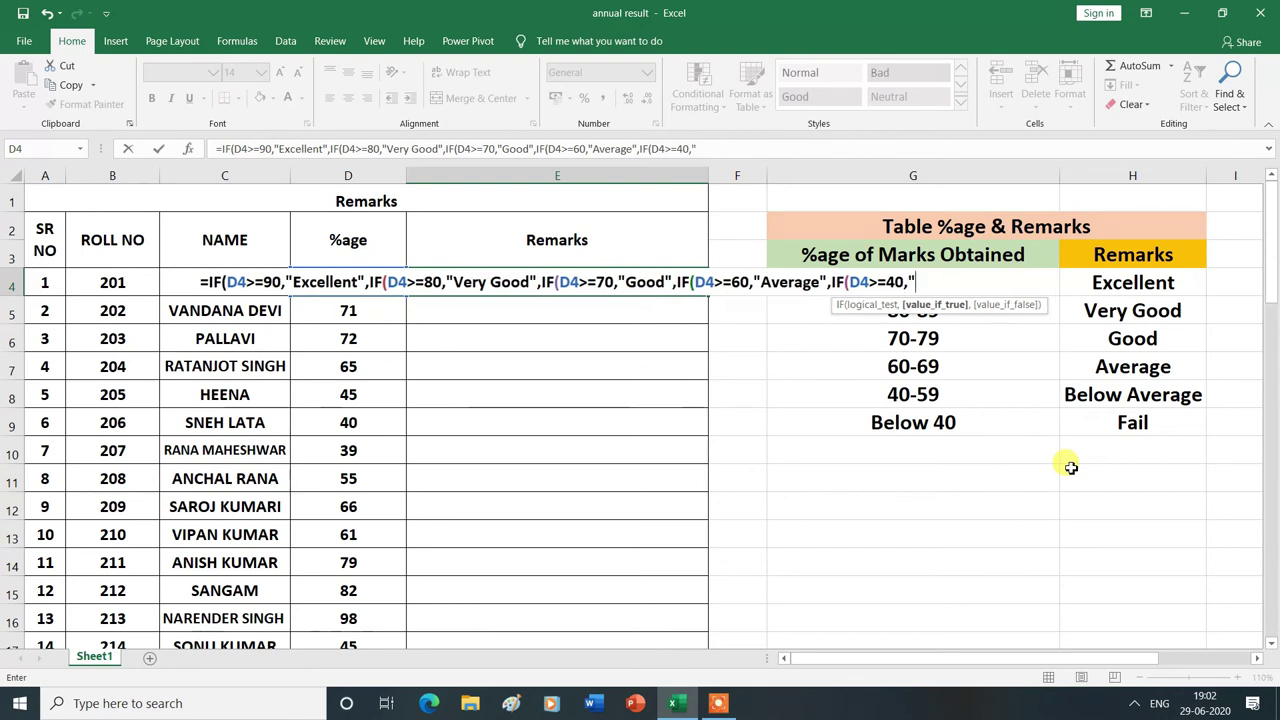
{"action": "type", "text": "Below Average"}
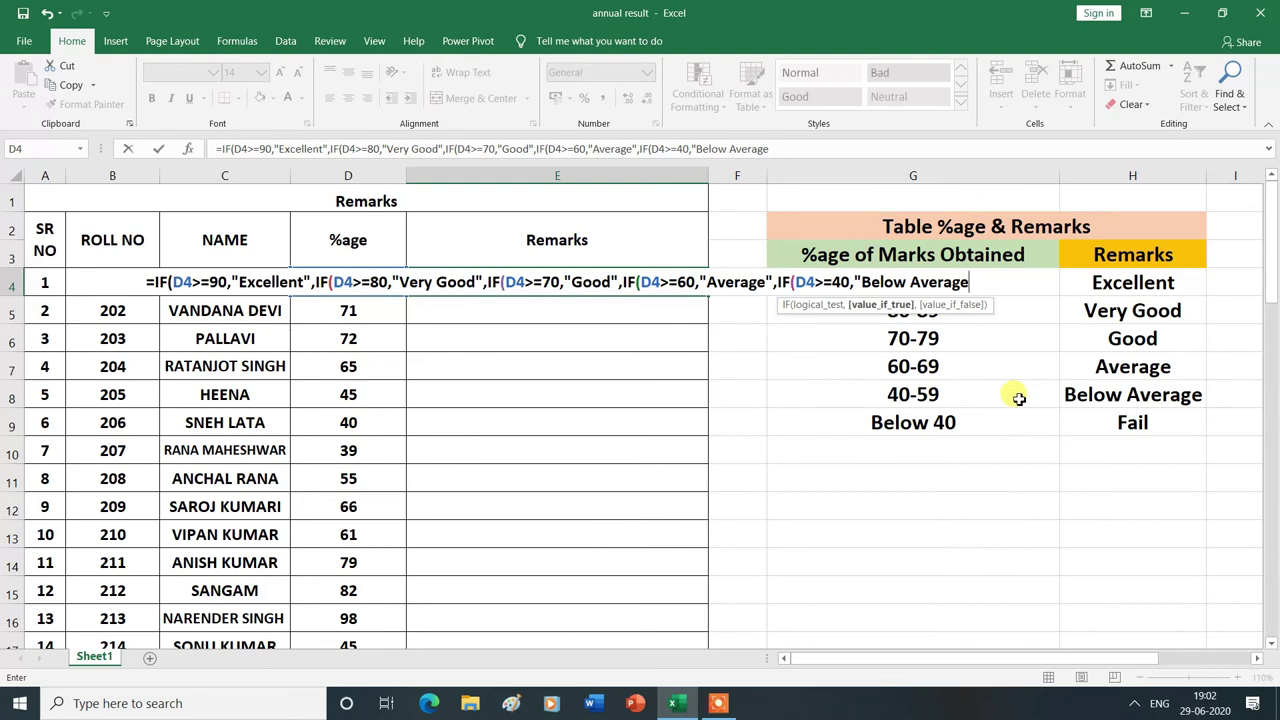
{"action": "type", "text": "\""}
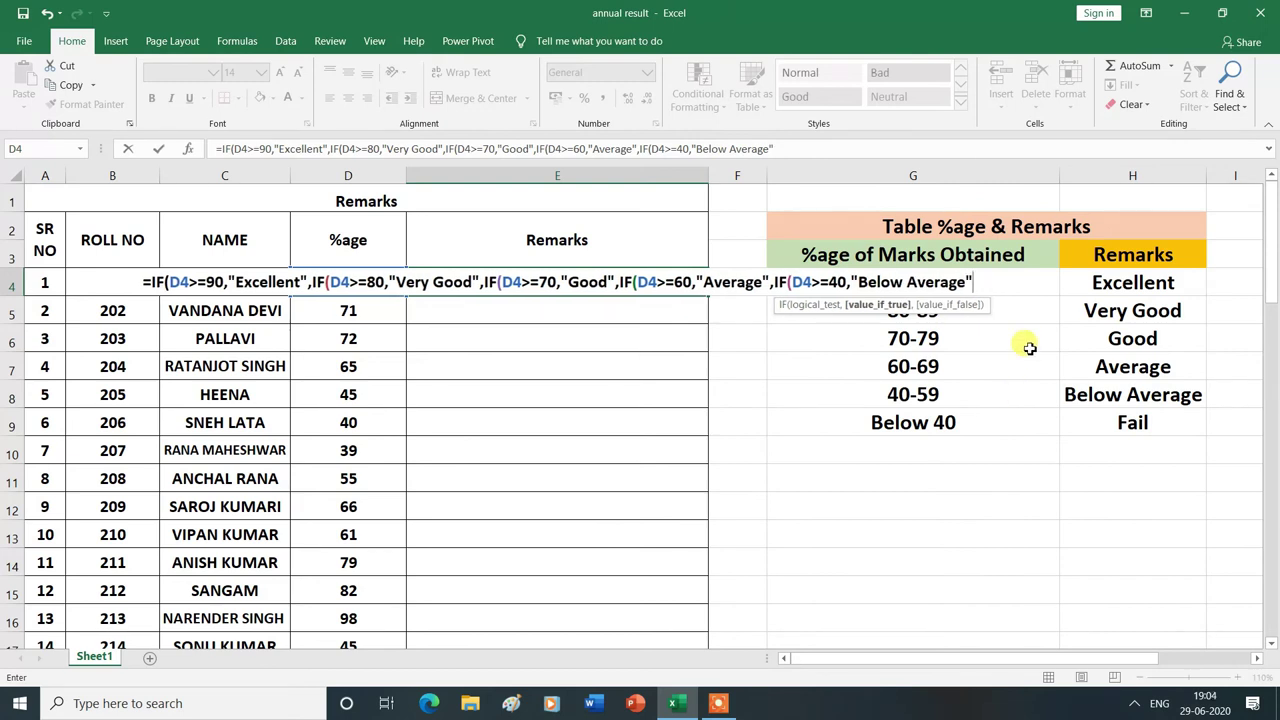
{"action": "type", "text": ","}
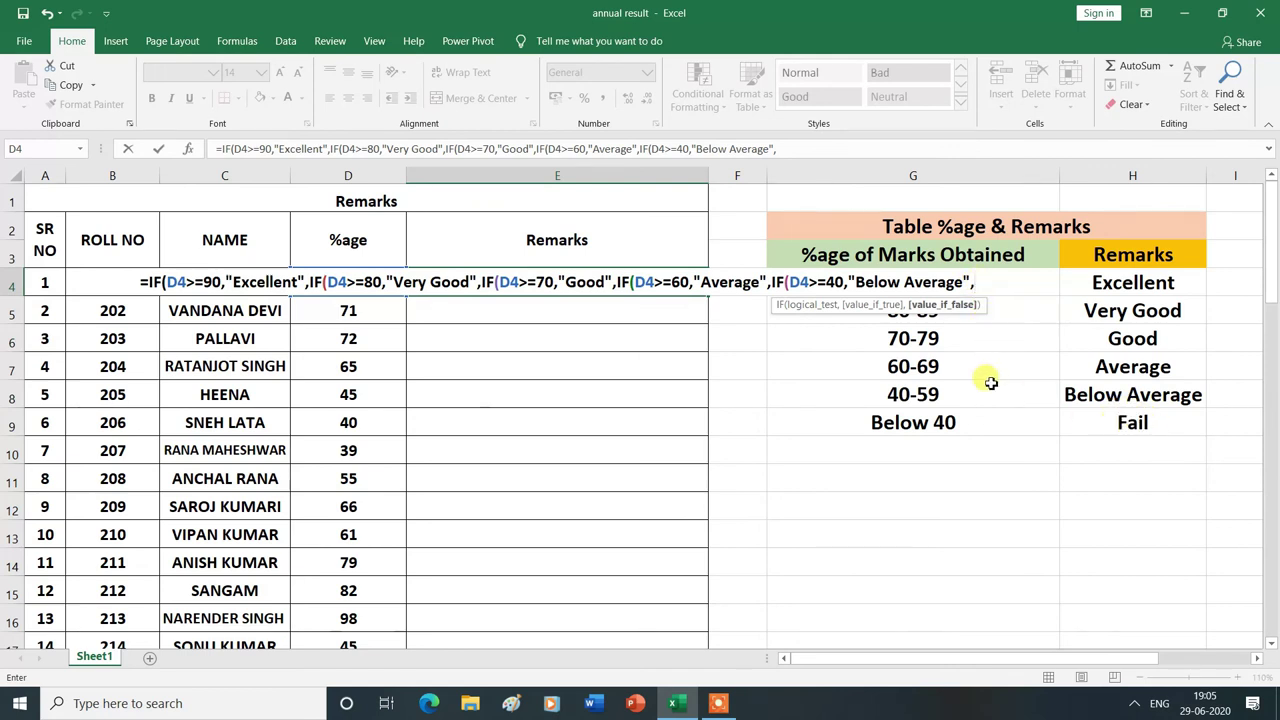
Step: End E4's formula with "Fail" as the final result, close all five IFs, and commit it
{"action": "type", "text": "\""}
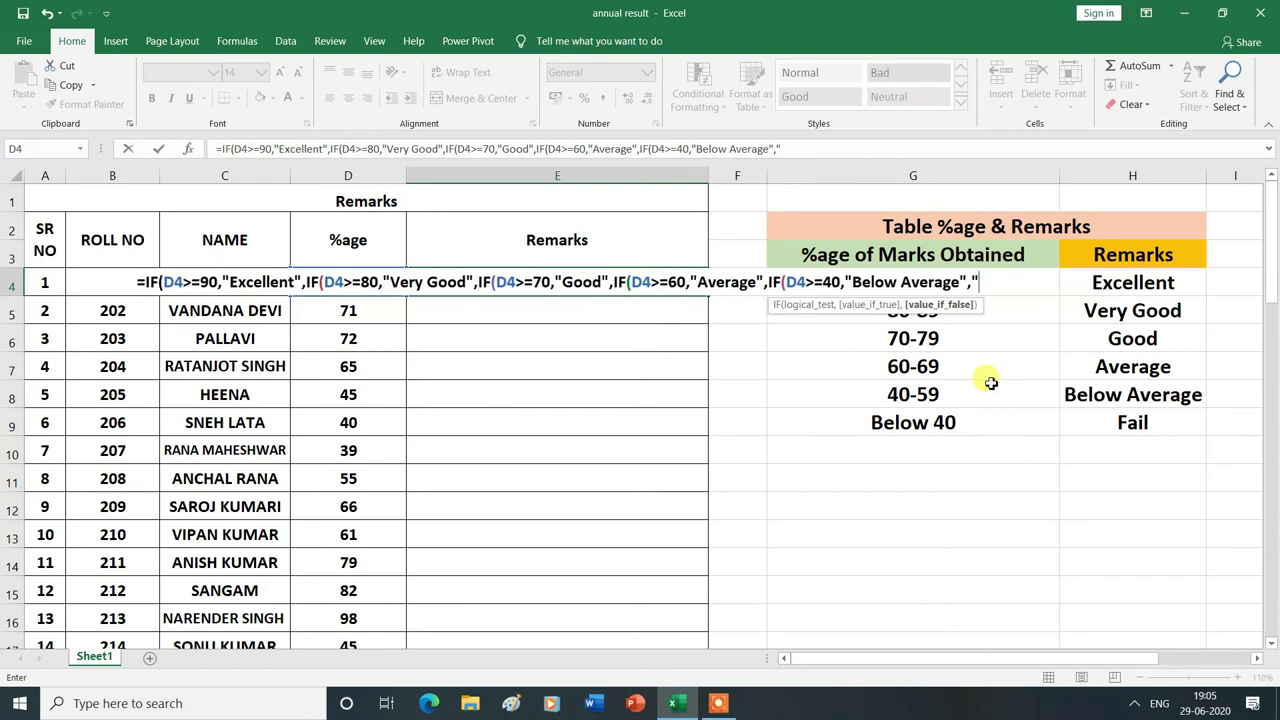
{"action": "type", "text": "Fail"}
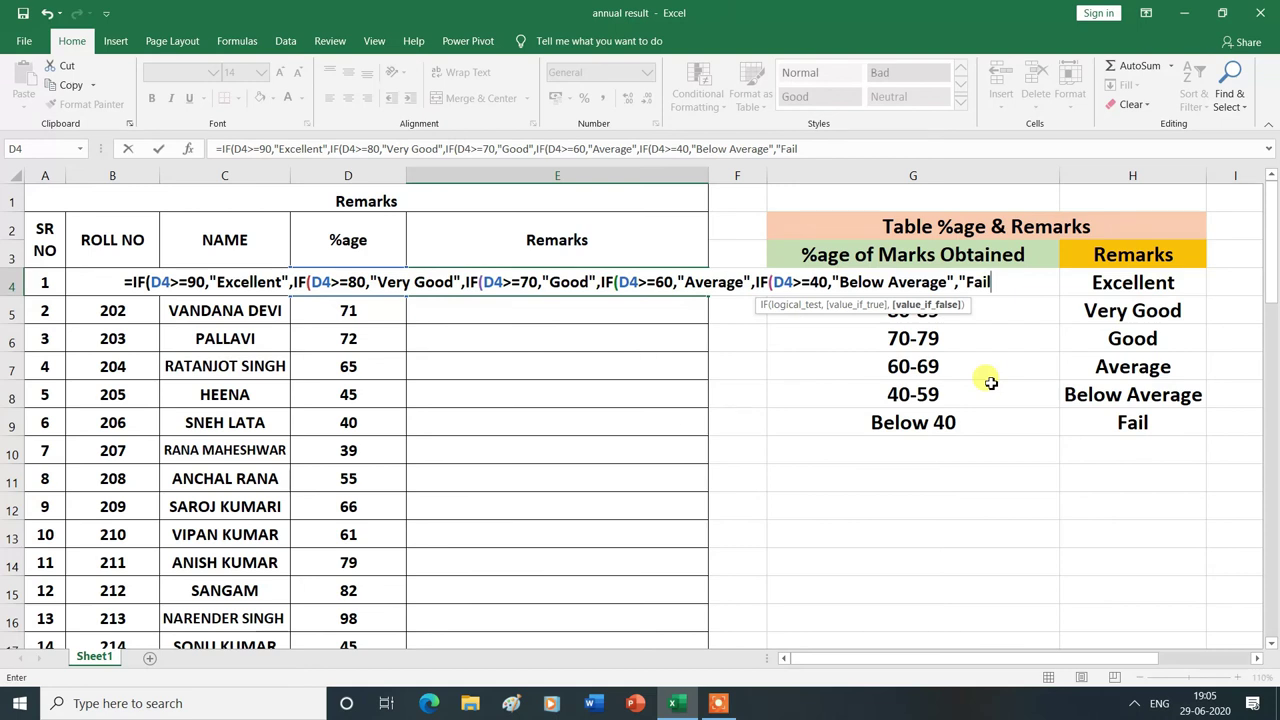
{"action": "type", "text": "\""}
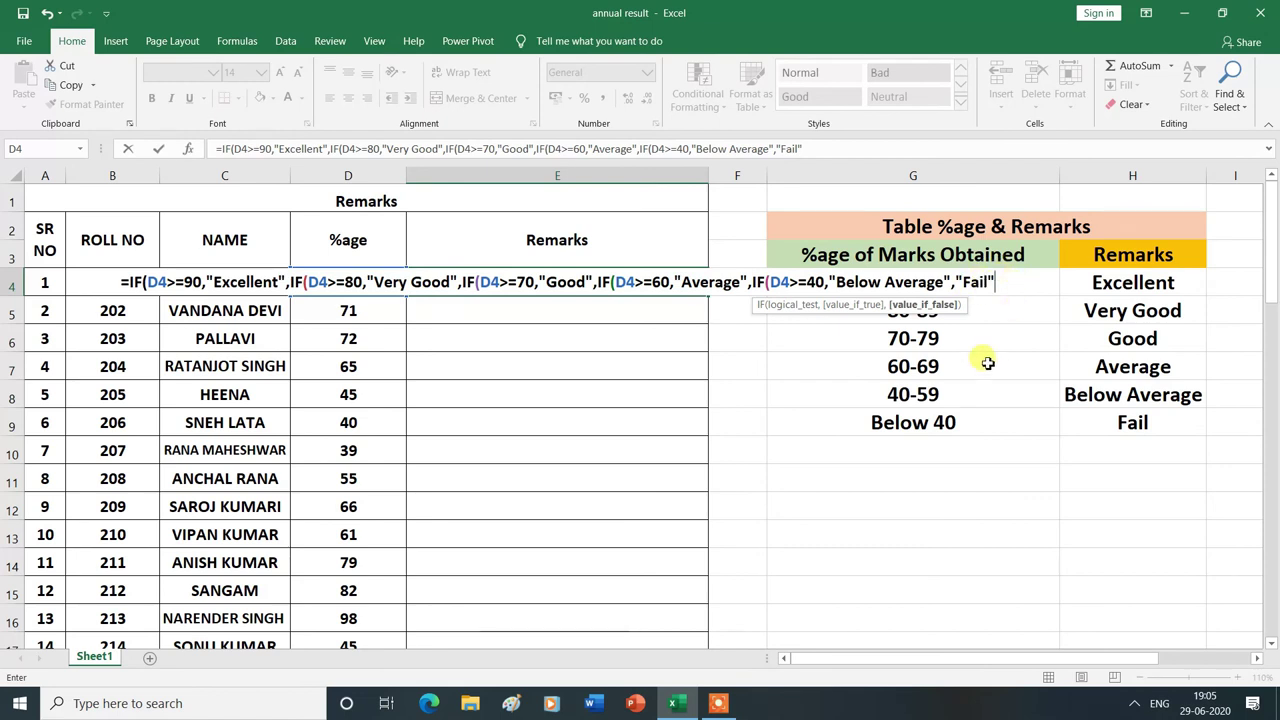
{"action": "type", "text": ")"}
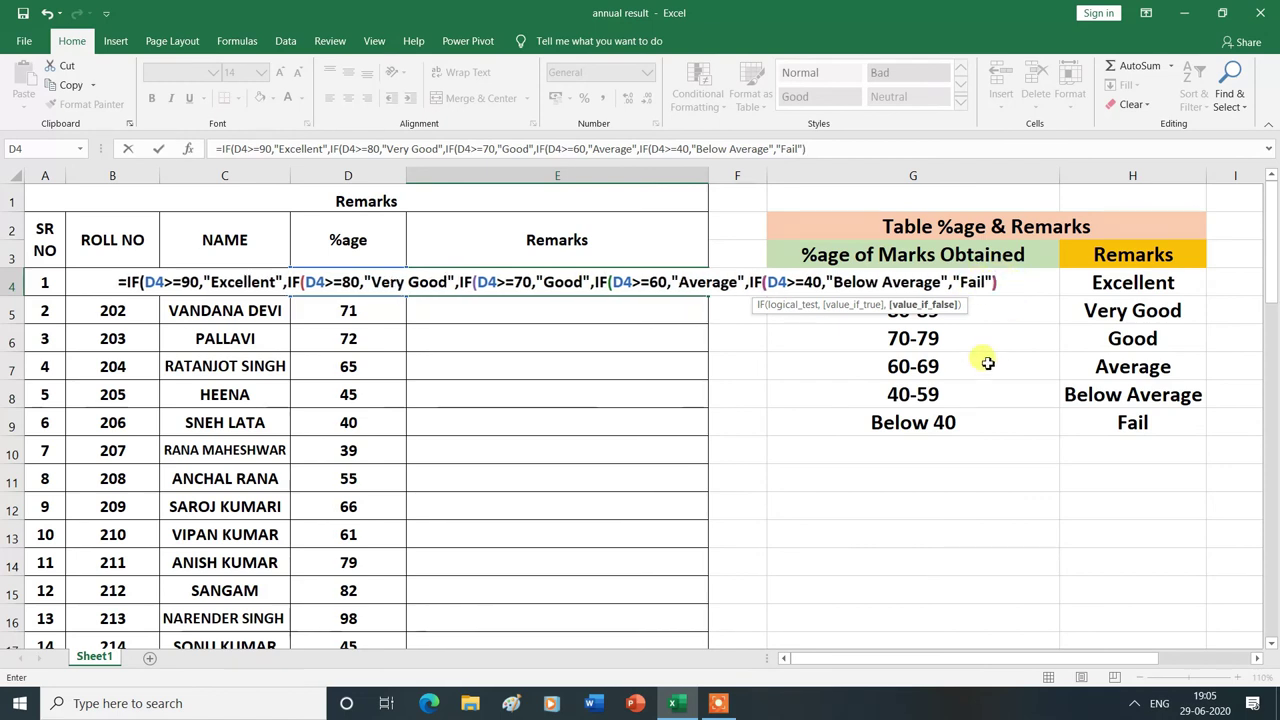
{"action": "type", "text": "))))"}
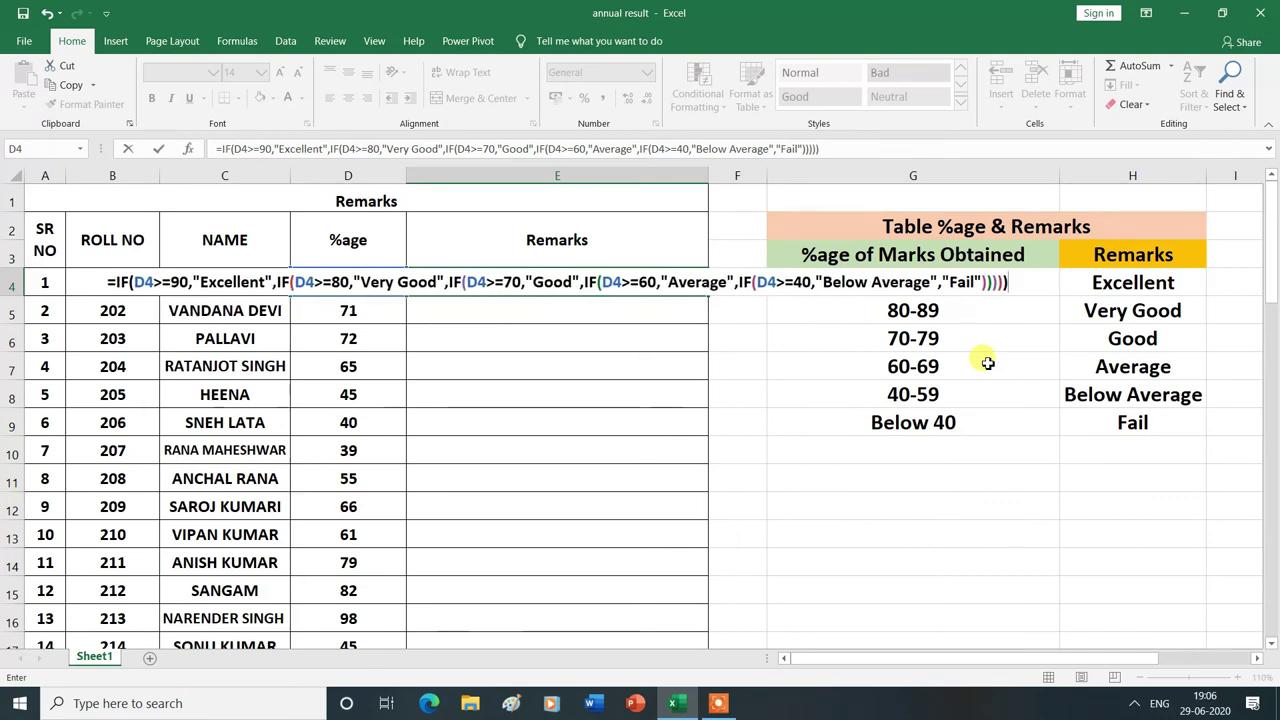
{"action": "key", "text": "Return"}
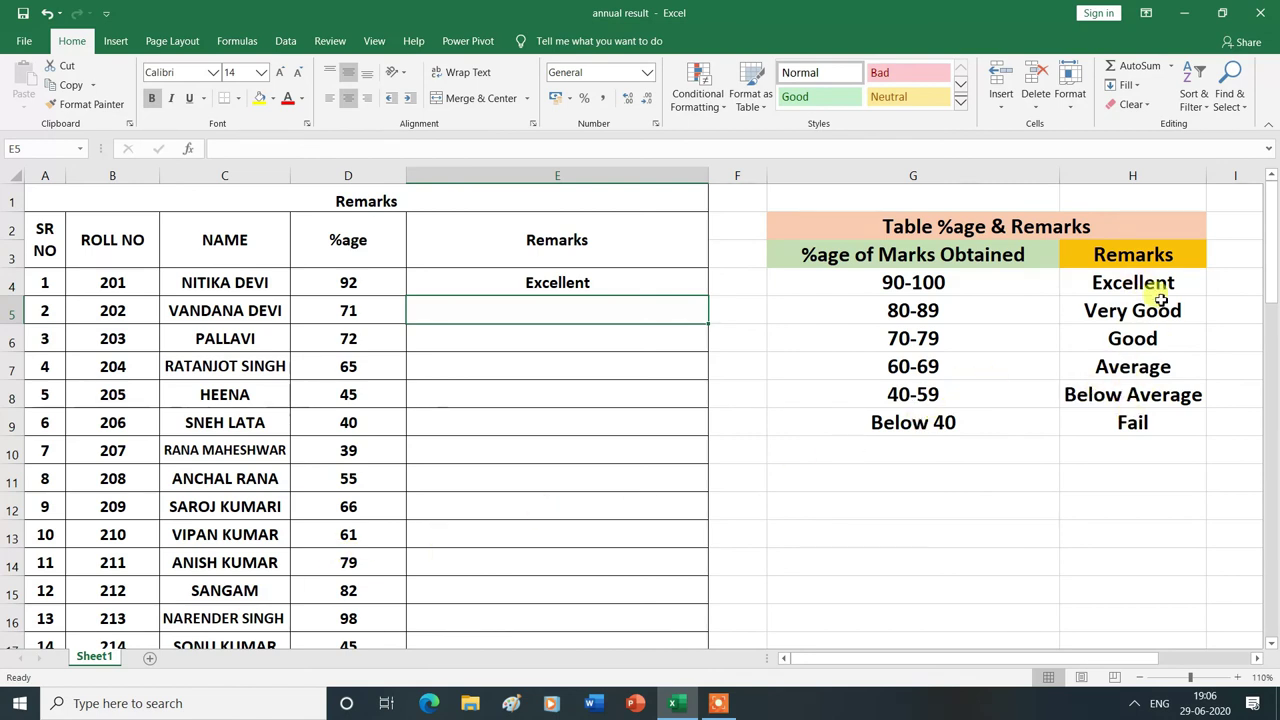
Step: Fill the E4 grading formula down through E53 so each student gets a remark
{"action": "left_click", "coordinate": [622, 282]}
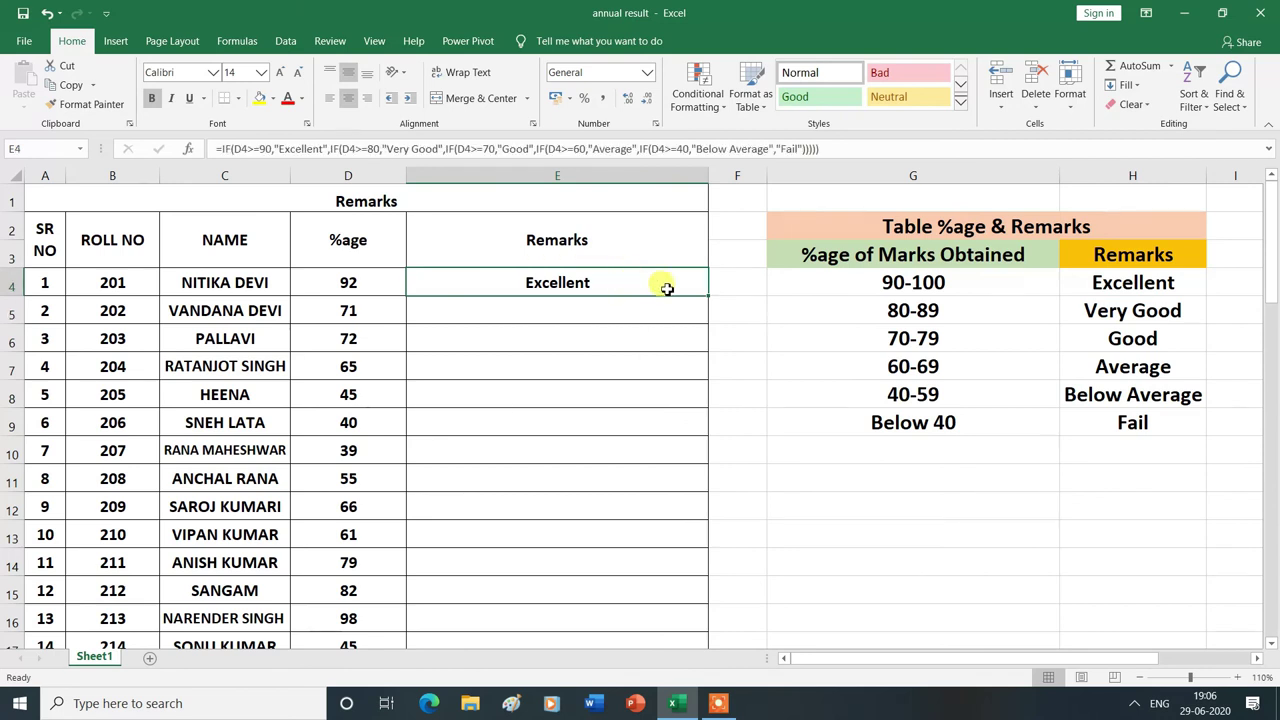
{"action": "left_click_drag", "start_coordinate": [709, 295], "coordinate": [697, 618]}
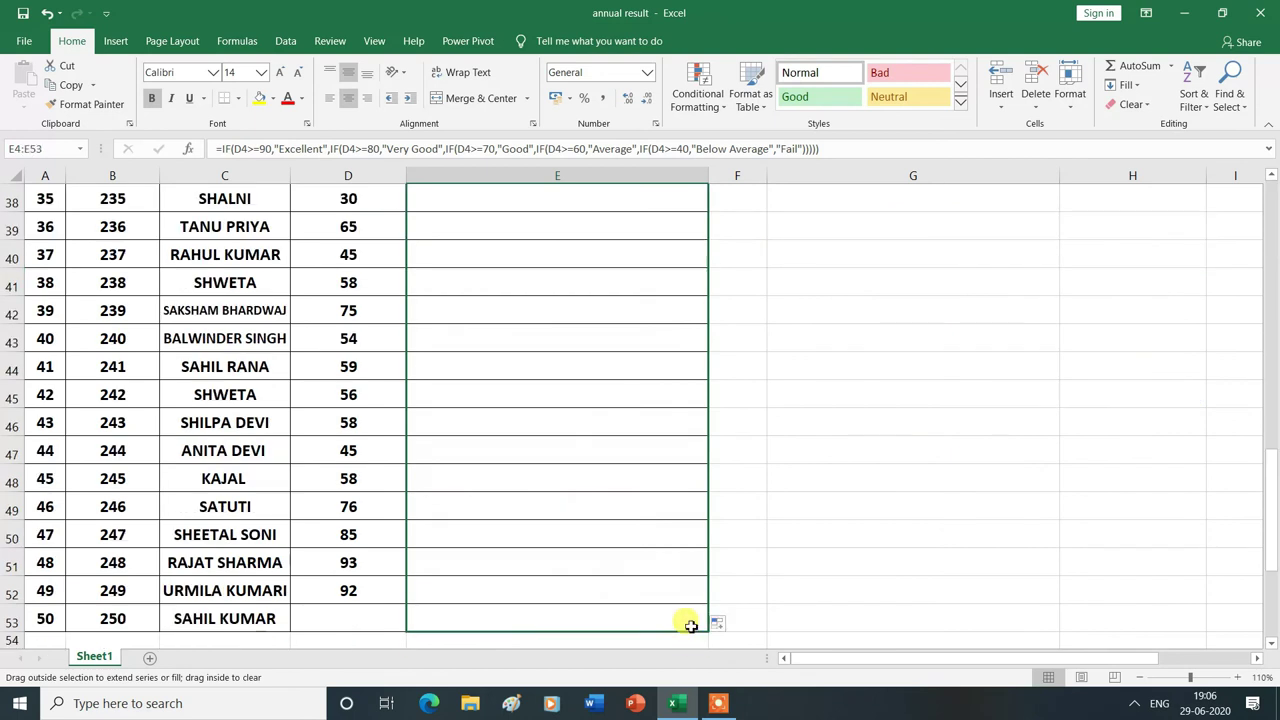
{"action": "left_click_drag", "start_coordinate": [697, 618], "coordinate": [686, 620]}
{"action": "left_click", "coordinate": [737, 562]}
{"action": "scroll", "coordinate": [640, 331], "scroll_direction": "up", "scroll_amount": 12}
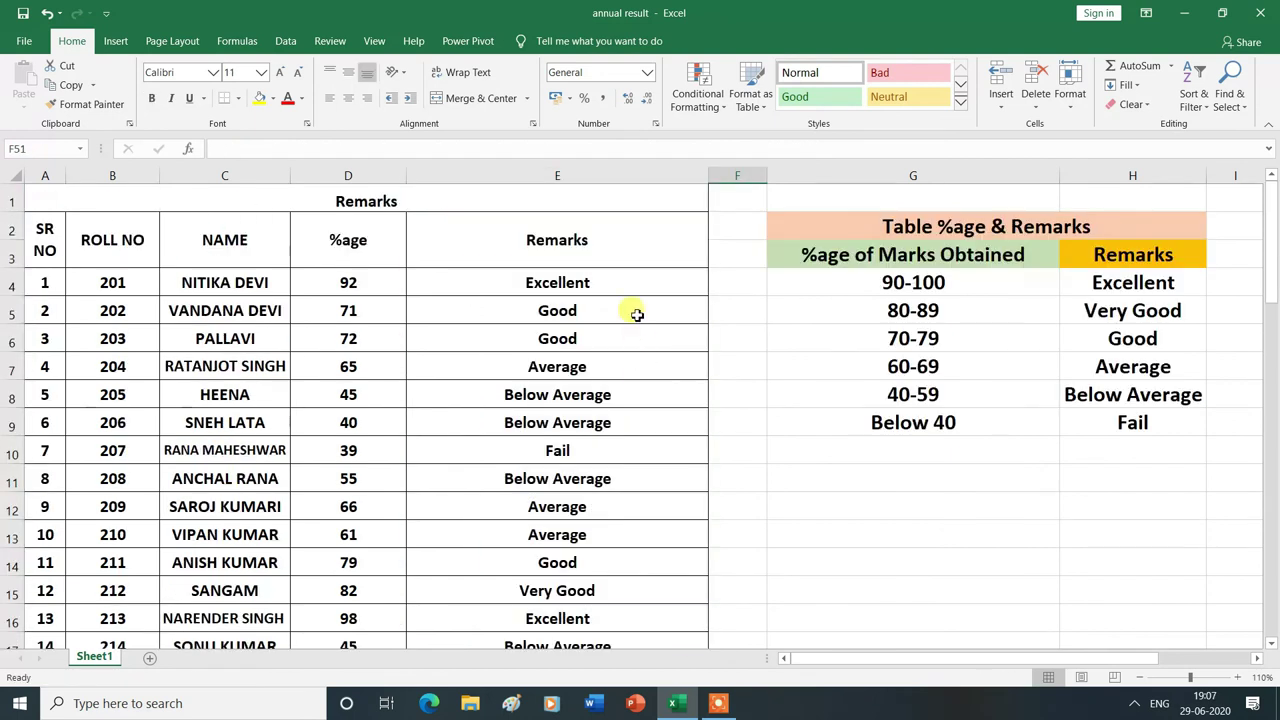